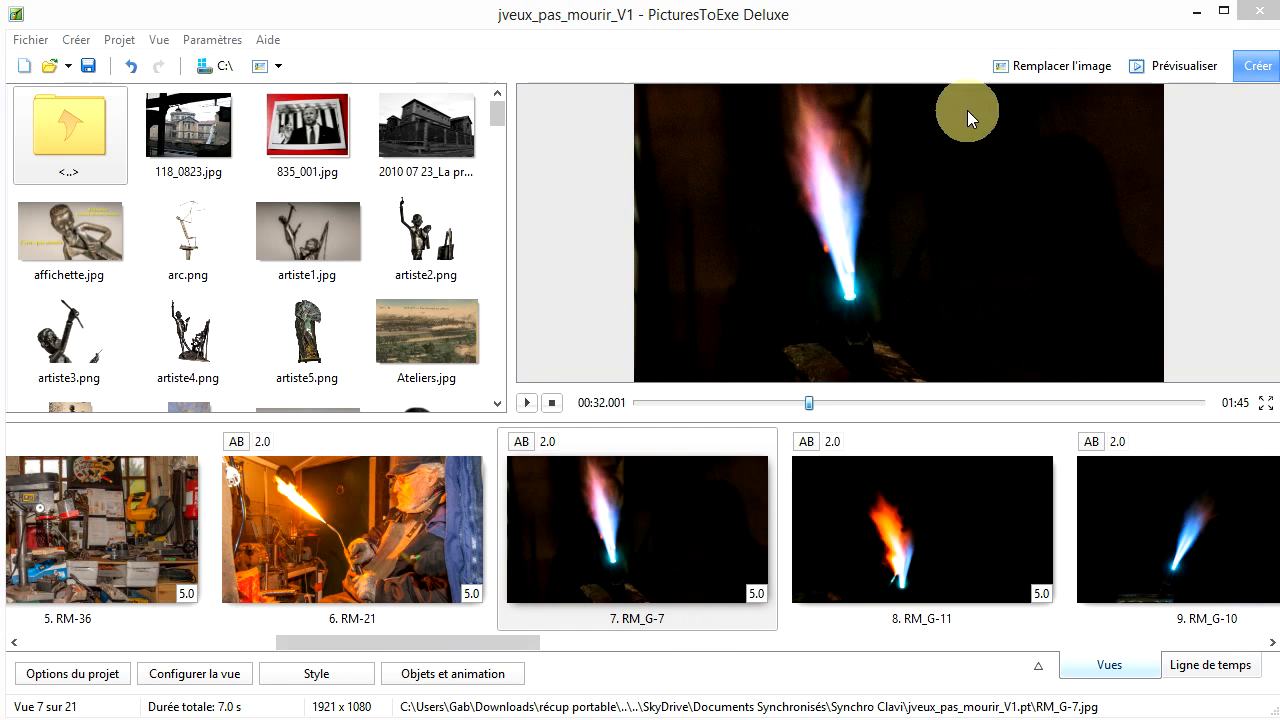
# Give view 7 (RM_G-7) the standard transition Formes, with its direction set to À partir du centre.
pyautogui.click(895, 20)
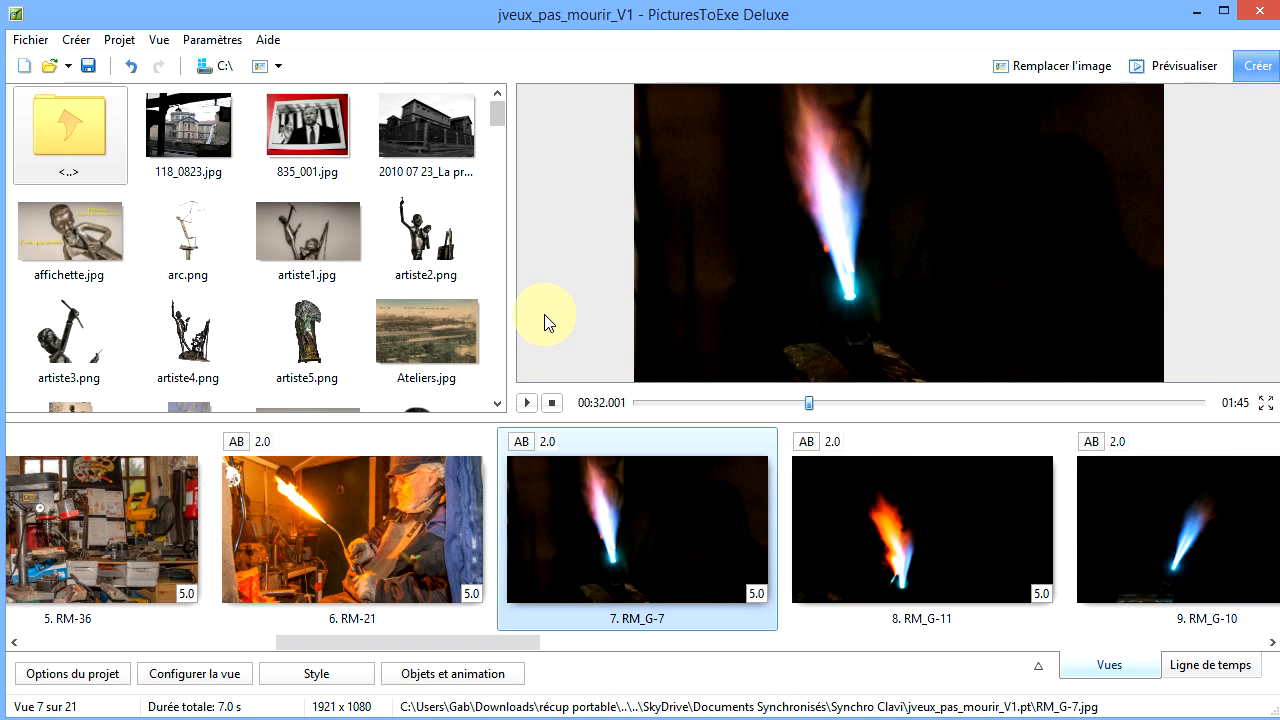
pyautogui.click(646, 507)
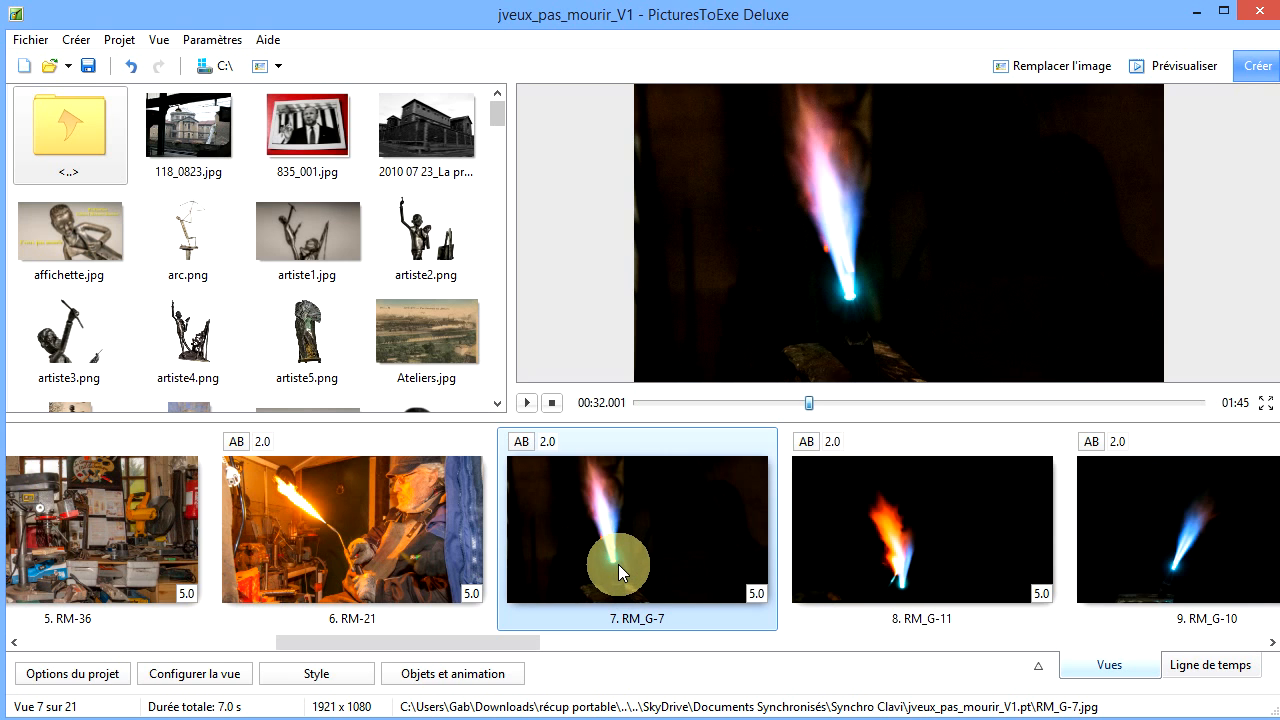
pyautogui.doubleClick(627, 529)
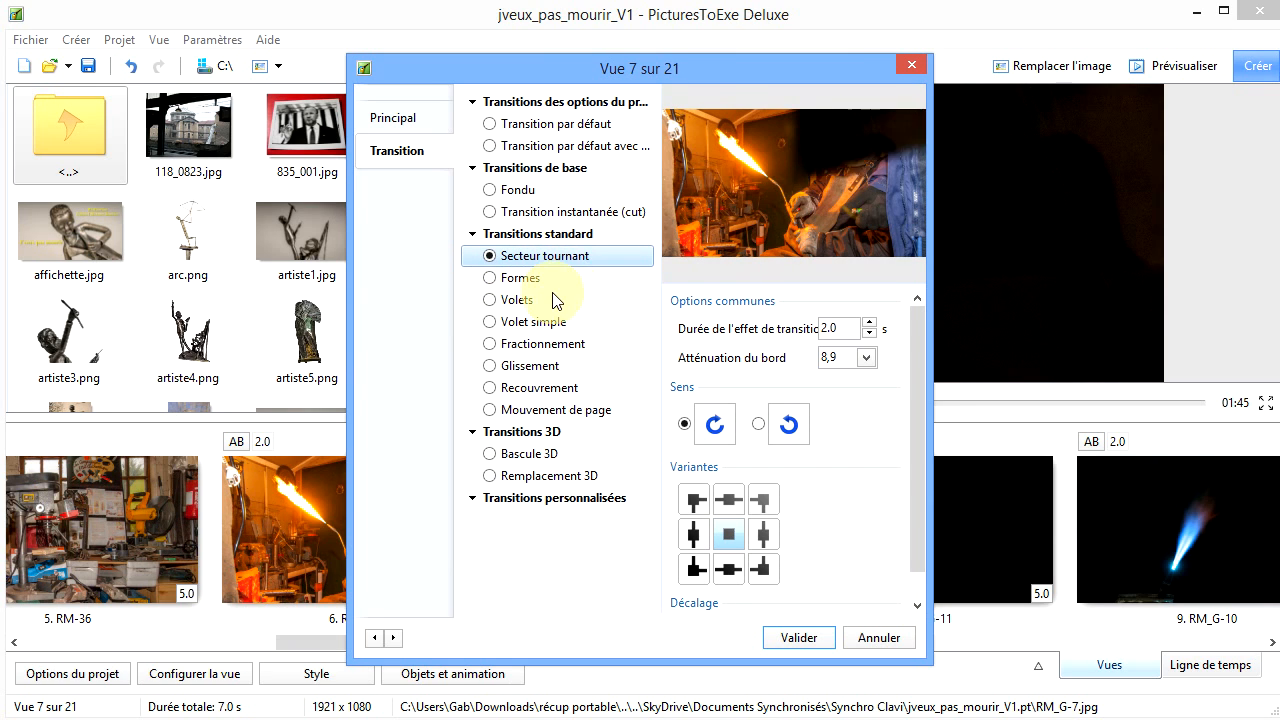
pyautogui.click(490, 280)
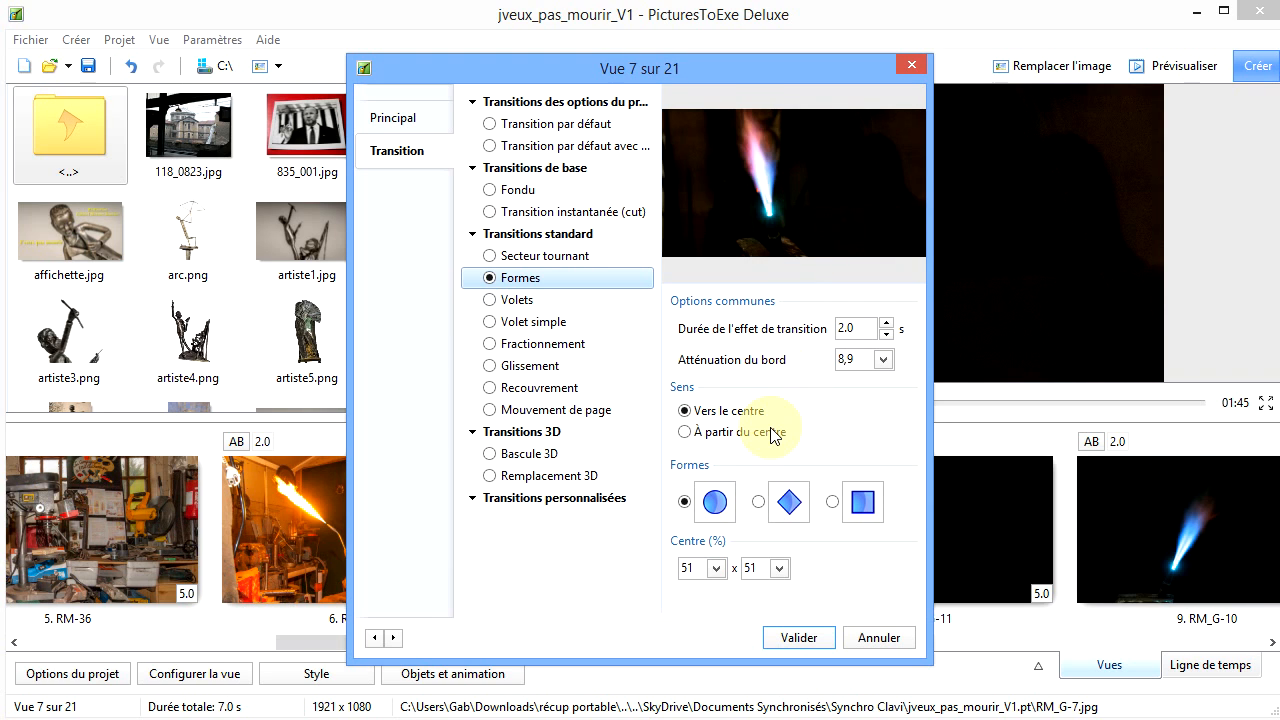
pyautogui.click(685, 432)
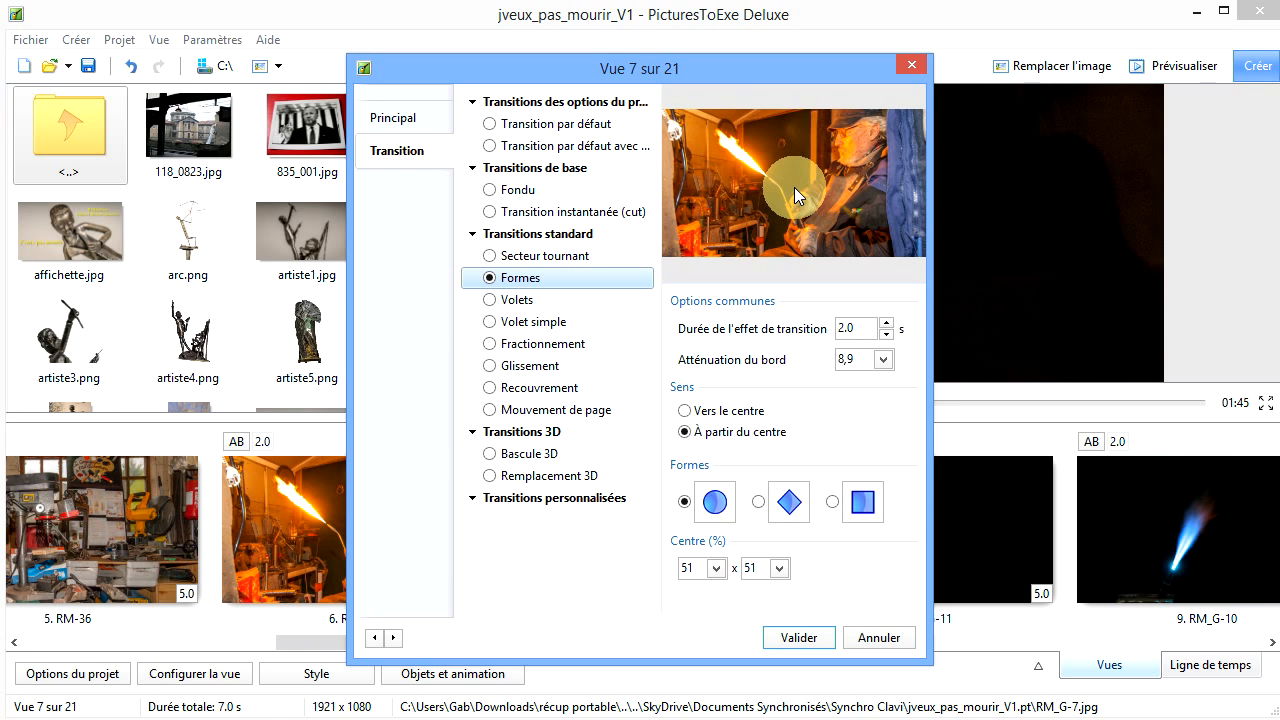
# Set the transition's edge attenuation (Atténuation du bord) to 44,9.
pyautogui.click(879, 360)
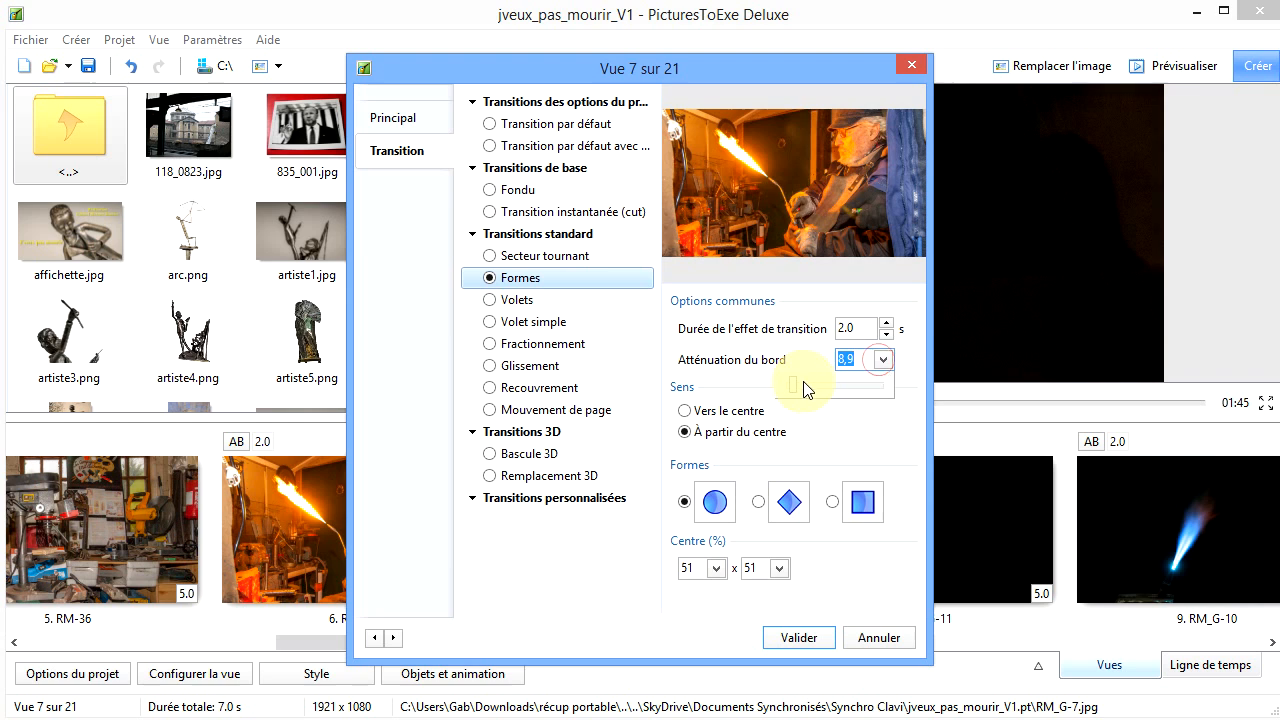
pyautogui.moveTo(794, 386); pyautogui.dragTo(808, 387)
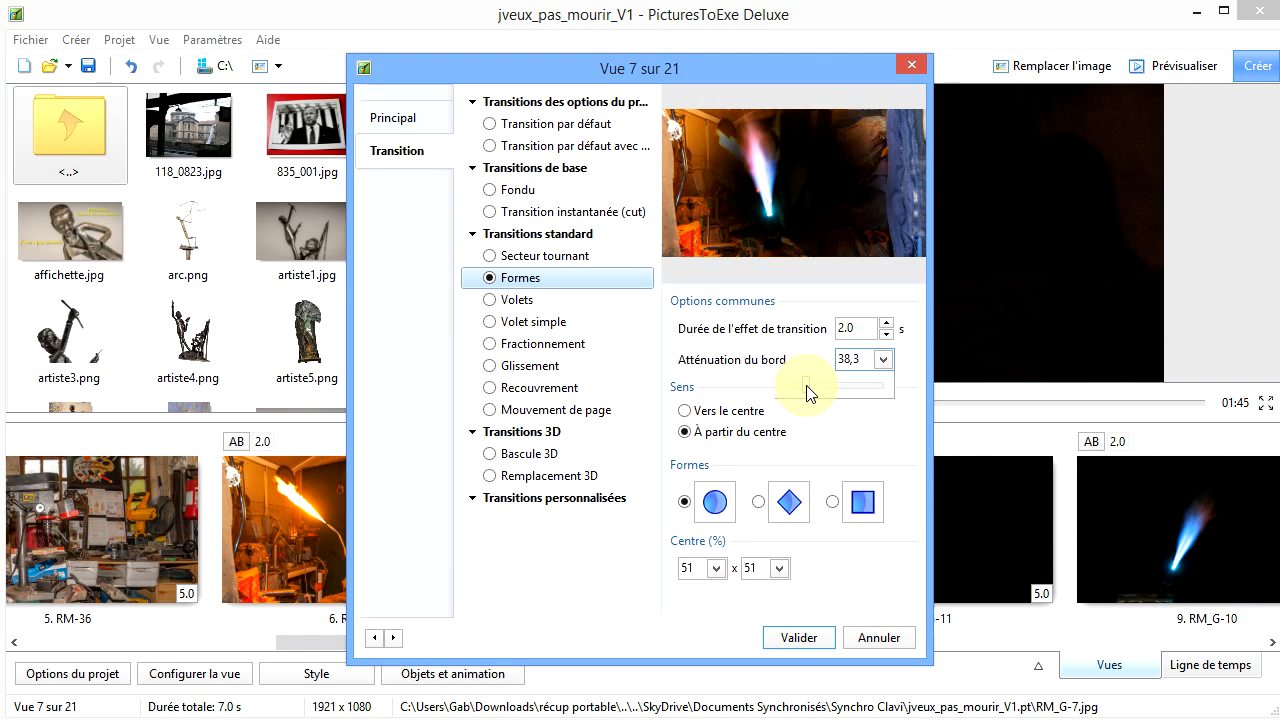
pyautogui.moveTo(808, 387); pyautogui.dragTo(810, 388)
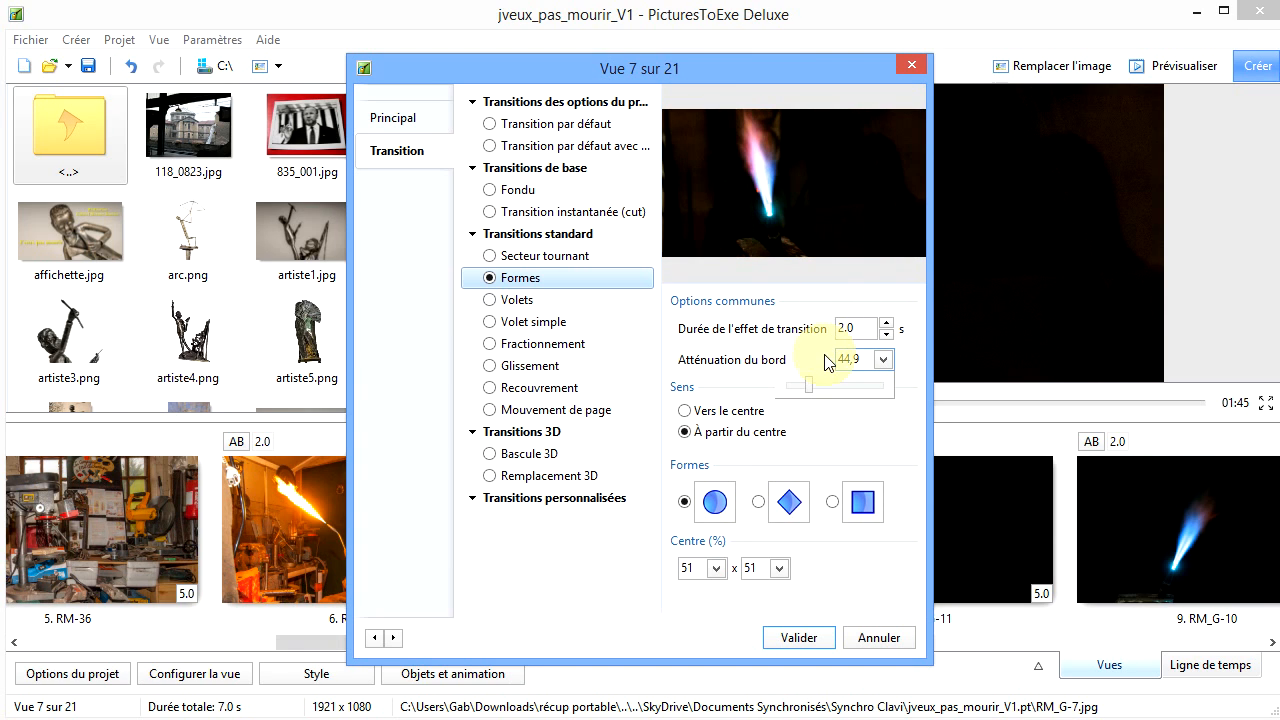
# Try the diamond and square transition shapes, return to the circle, and validate the transition settings.
pyautogui.click(762, 502)
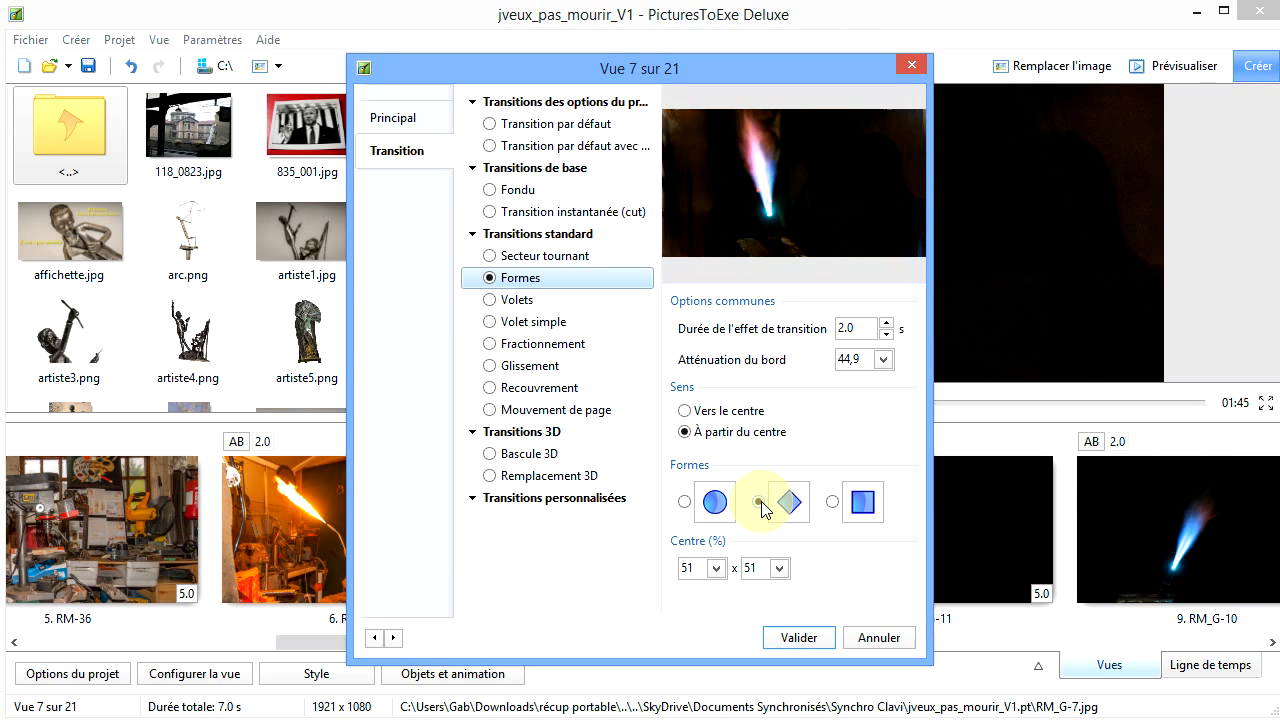
pyautogui.click(832, 501)
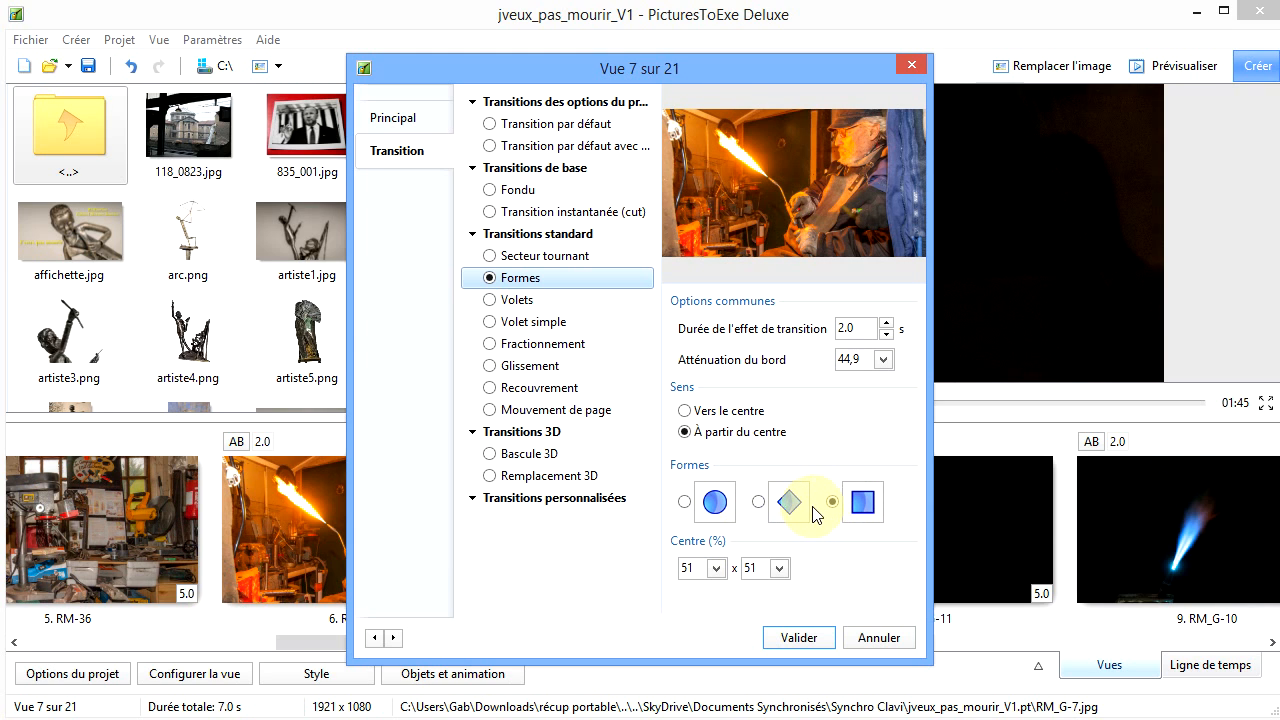
pyautogui.click(685, 502)
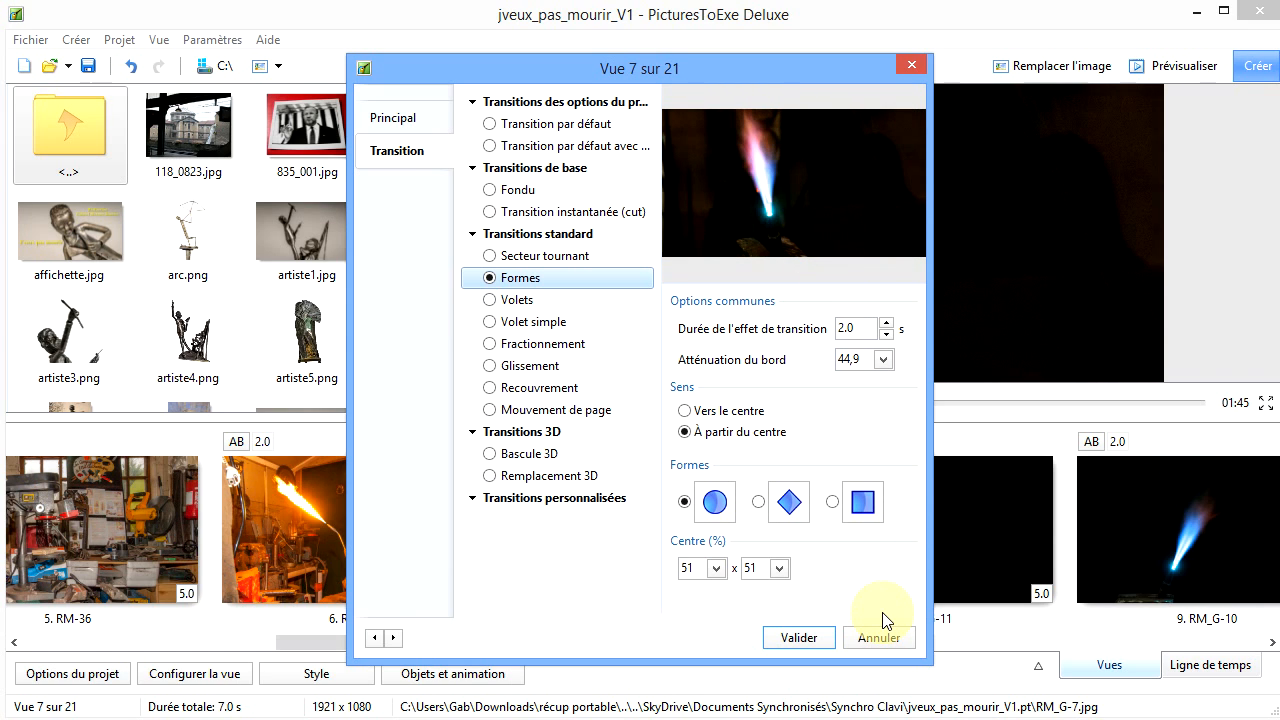
pyautogui.click(804, 638)
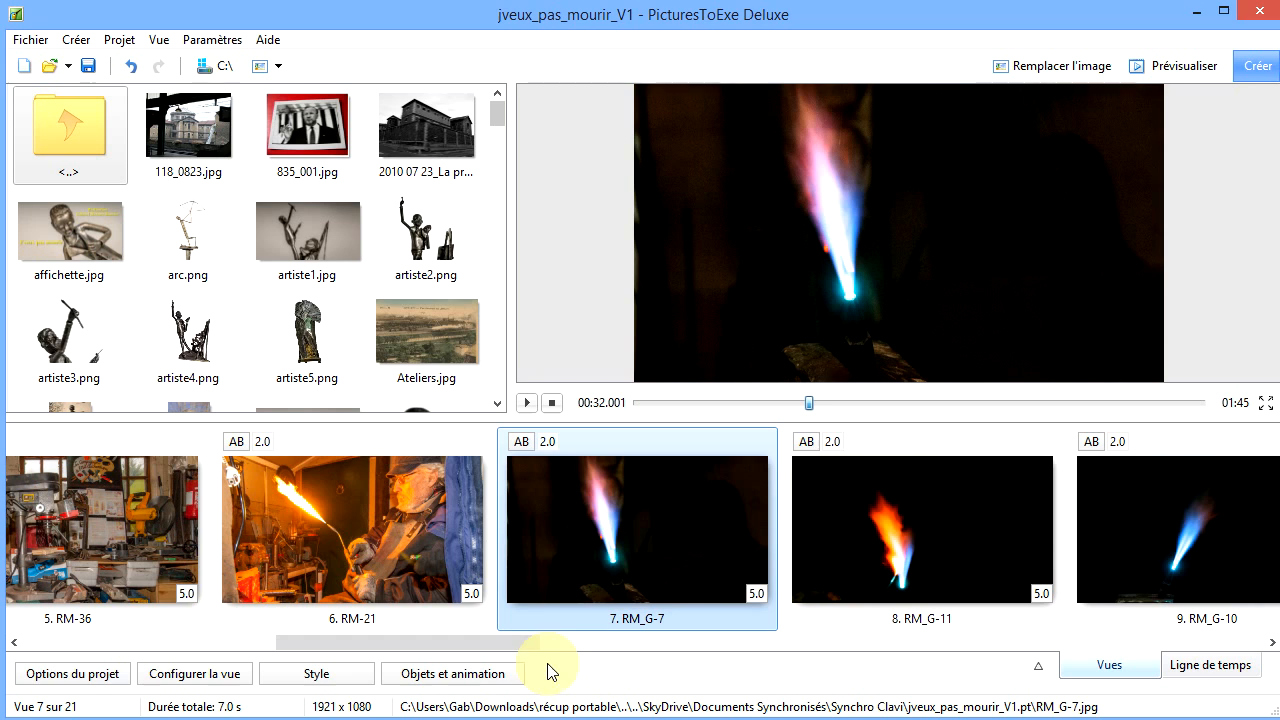
# Set the centre of view 7's circle transition to 85 x 8 percent and validate the settings.
pyautogui.doubleClick(632, 556)
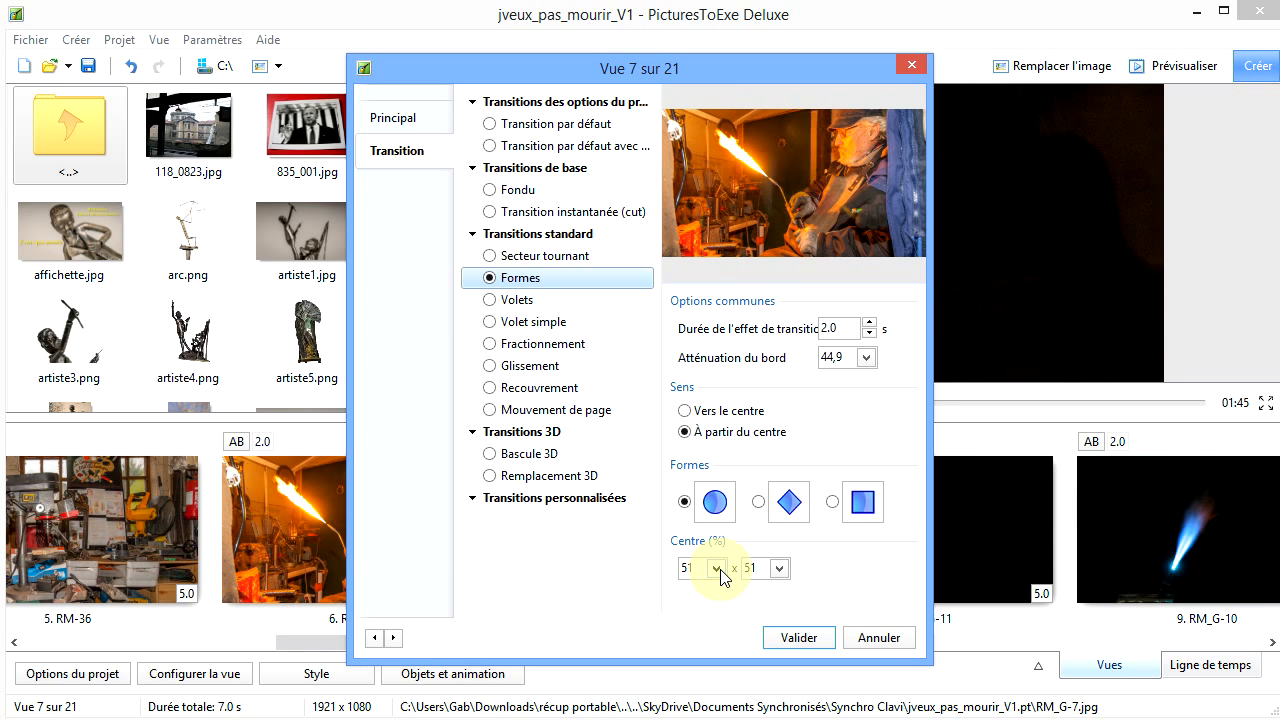
pyautogui.click(720, 570)
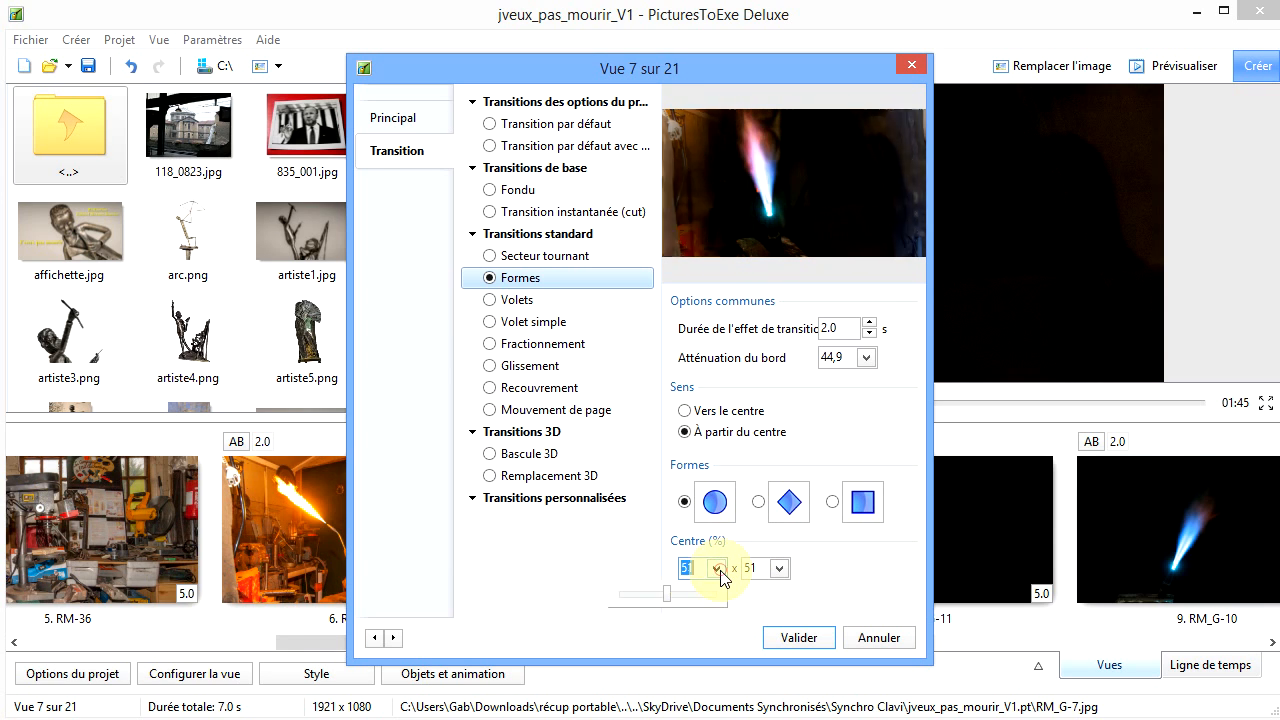
pyautogui.moveTo(668, 592); pyautogui.dragTo(714, 598)
pyautogui.click(778, 569)
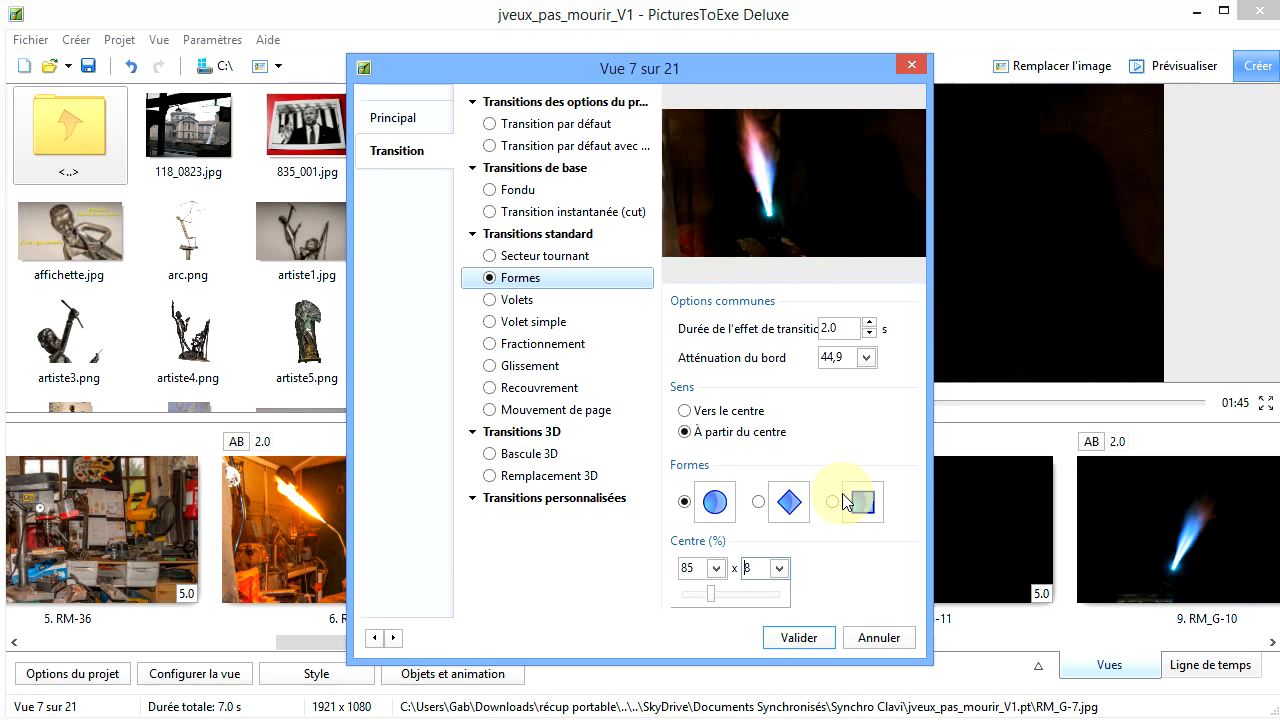
pyautogui.click(780, 640)
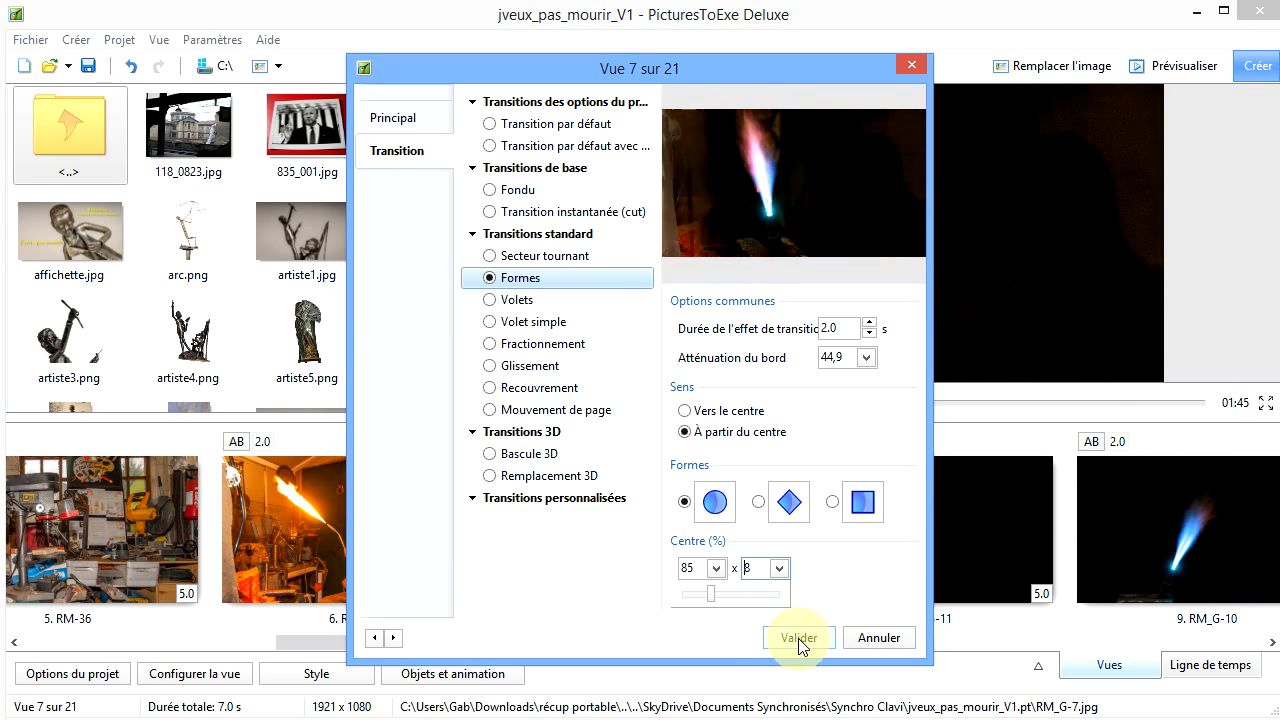
pyautogui.click(799, 640)
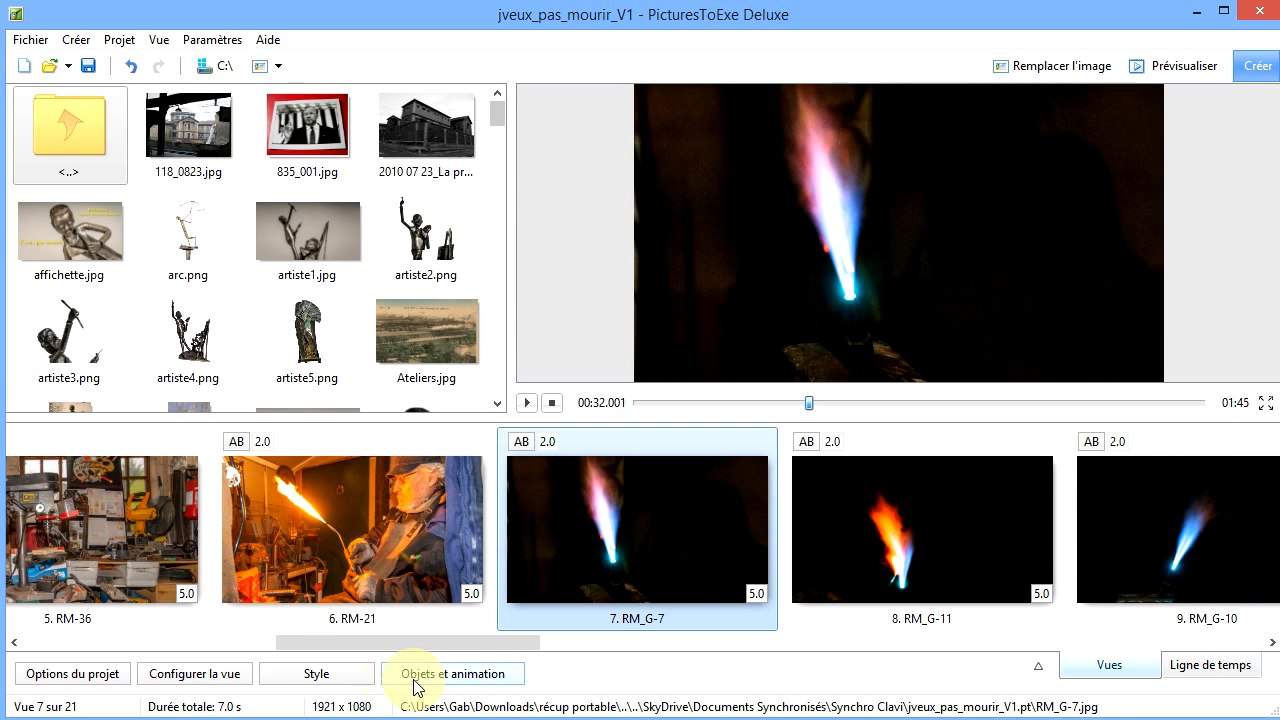
# Display the grid over view 7 in Objets et animation, accepting orange ff8040 as the second grid colour.
pyautogui.click(470, 678)
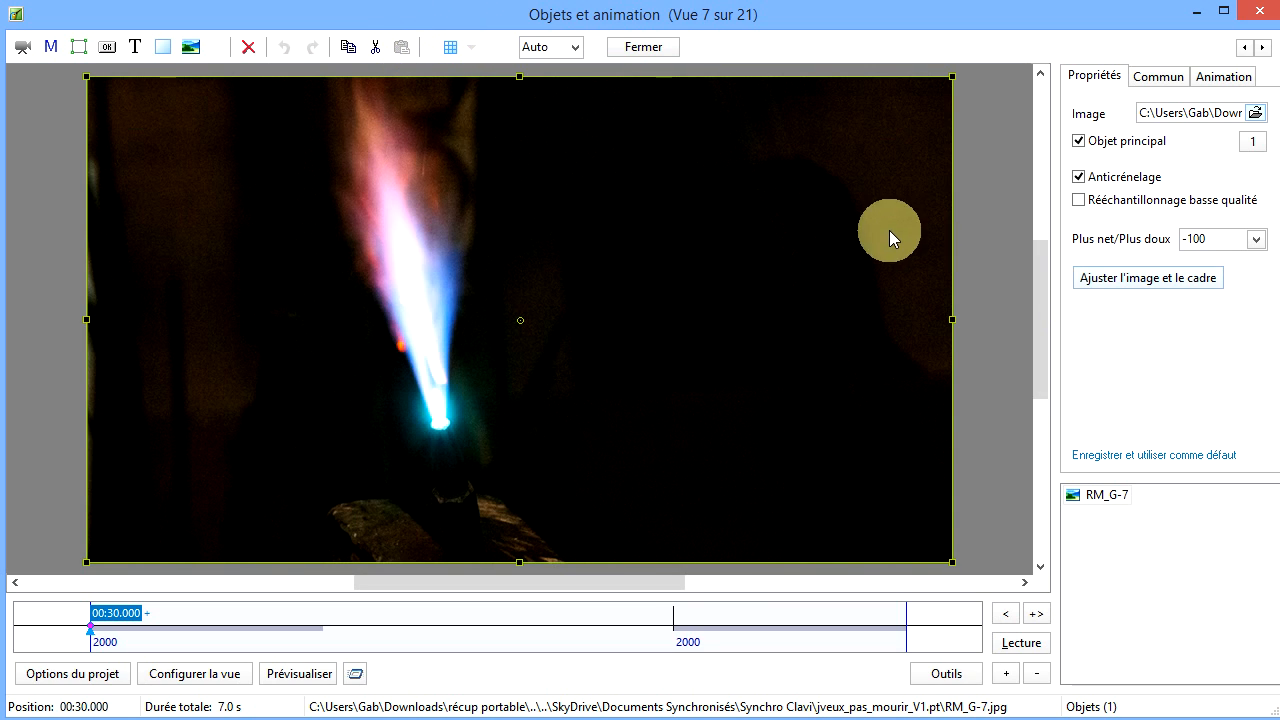
pyautogui.click(450, 47)
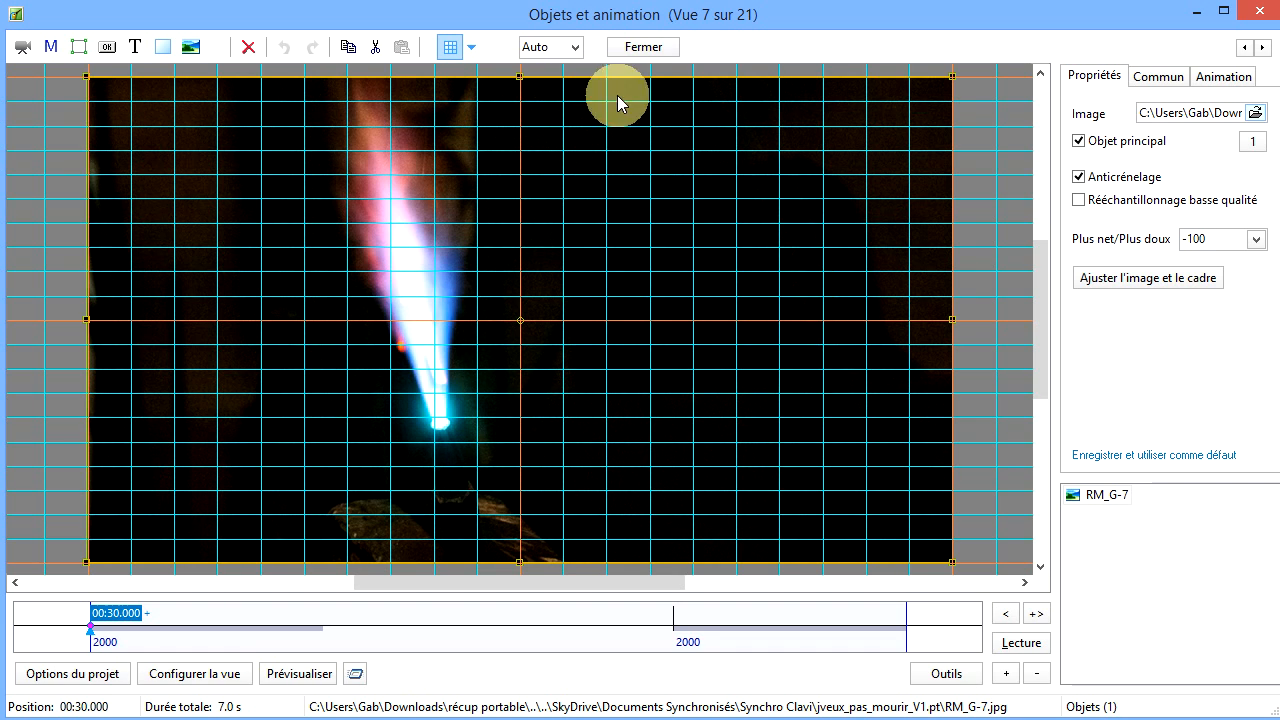
pyautogui.click(472, 50)
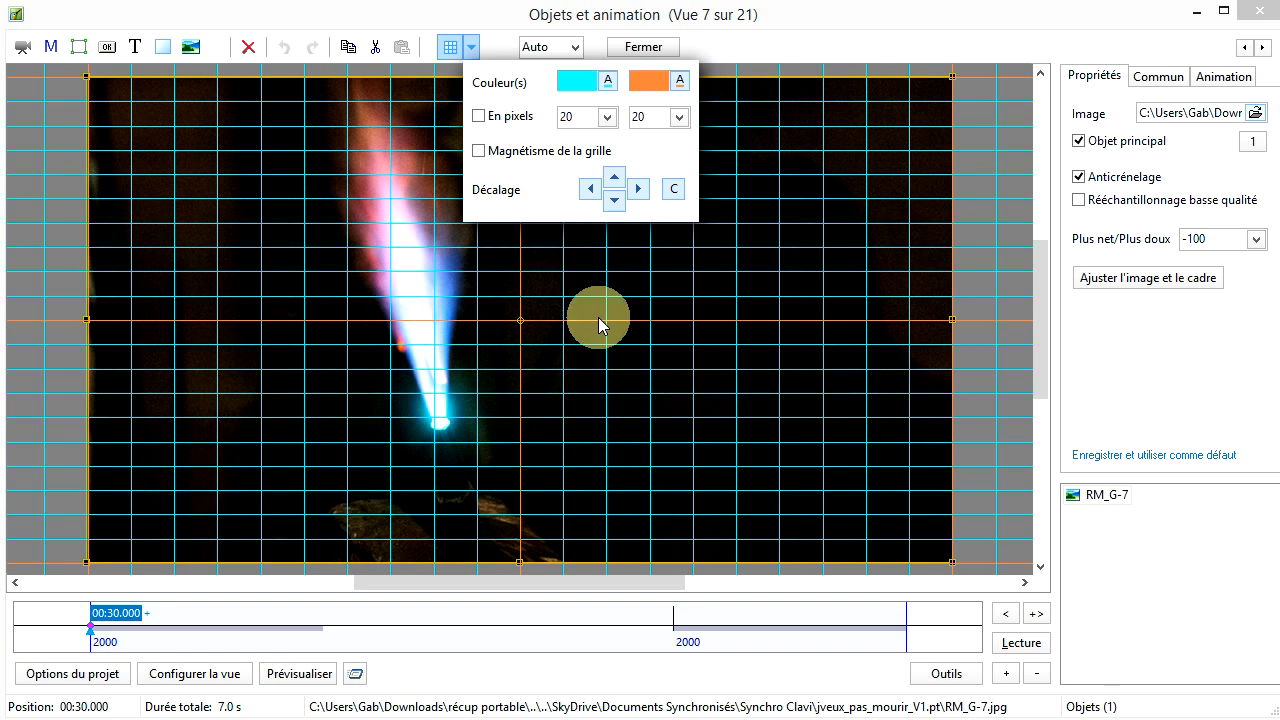
pyautogui.click(681, 84)
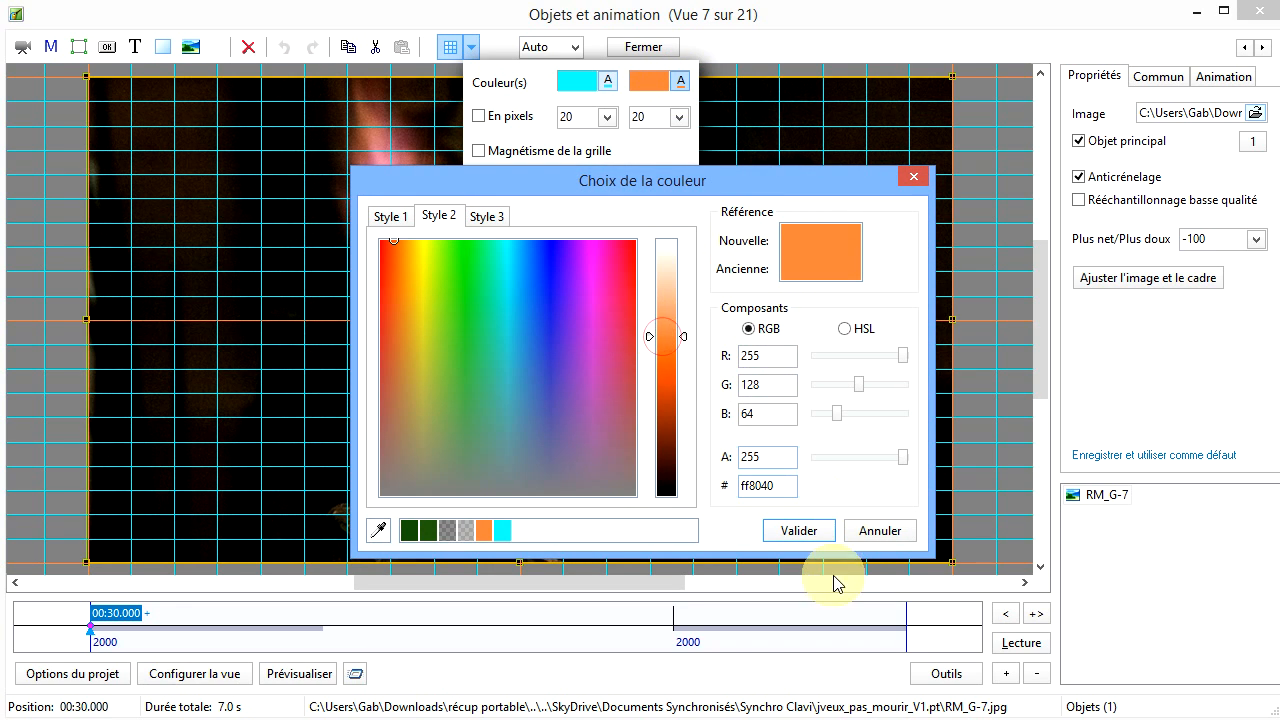
pyautogui.click(805, 531)
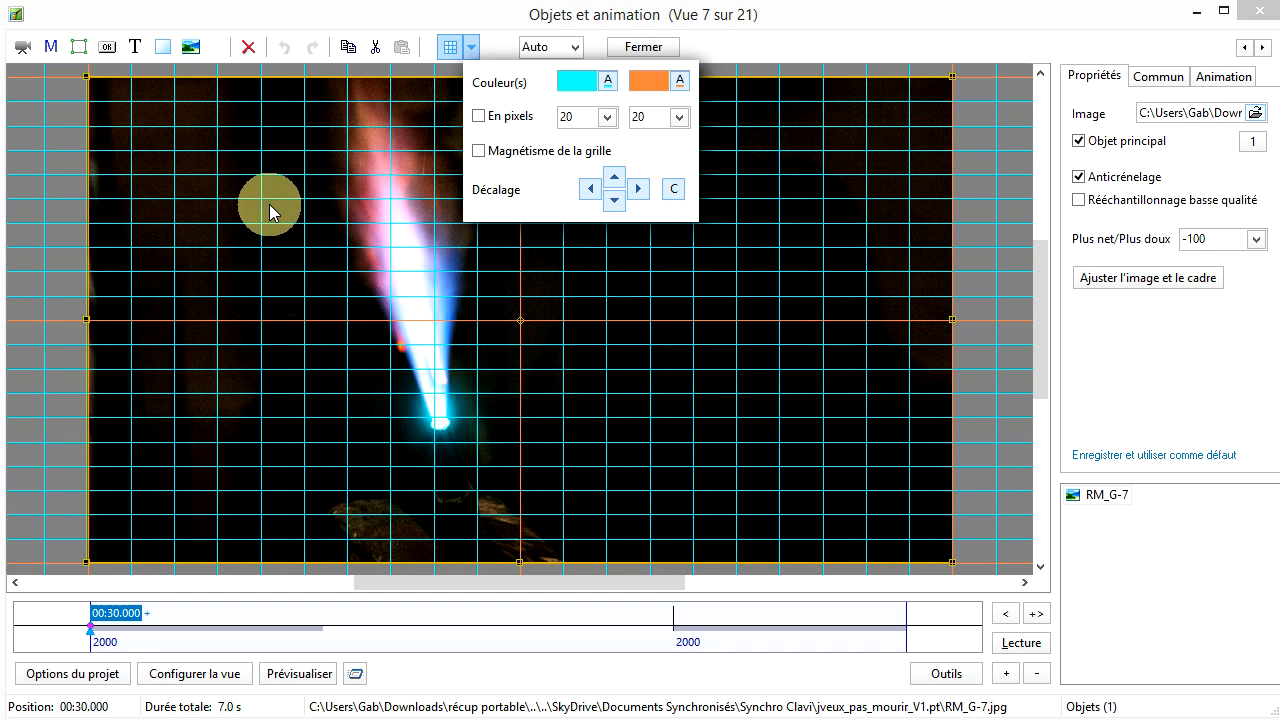
# Try a grid spacing of 88 pixels and switch back to the 20 by 20 grid.
pyautogui.click(479, 117)
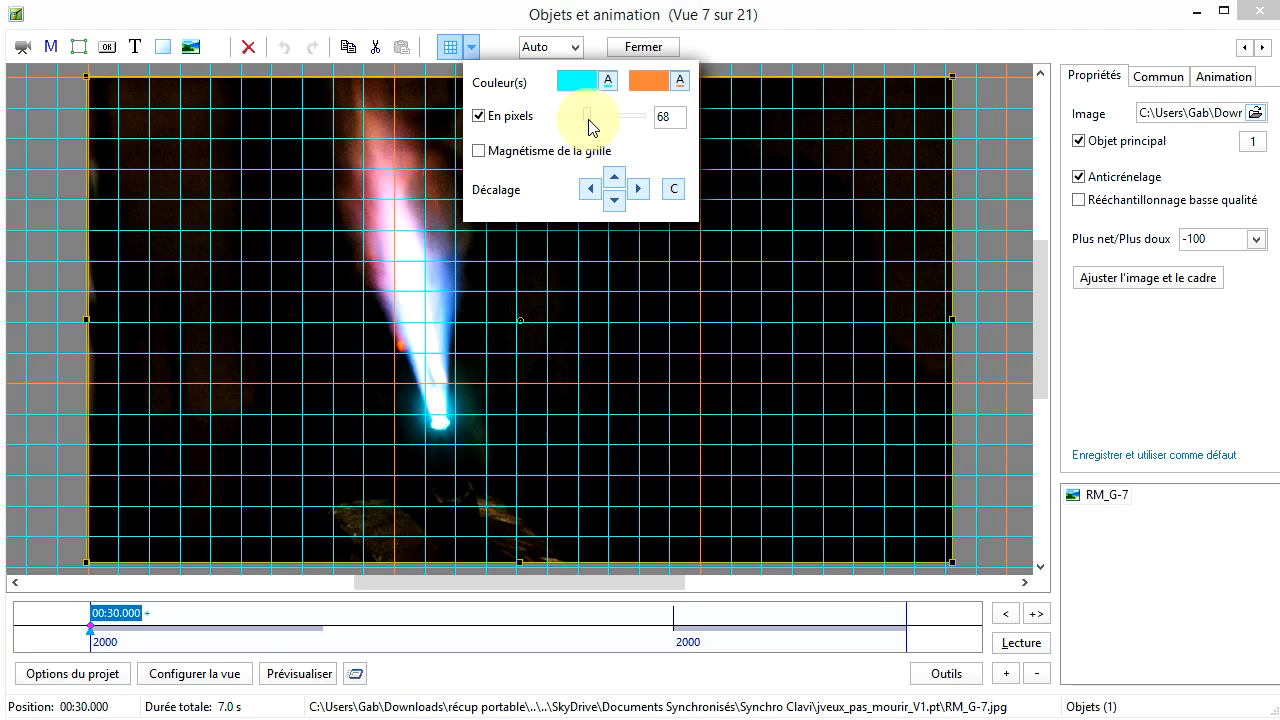
pyautogui.moveTo(587, 118)
pyautogui.mouseDown()
pyautogui.moveTo(607, 124)
pyautogui.moveTo(574, 125)
pyautogui.moveTo(596, 130)
pyautogui.mouseUp()
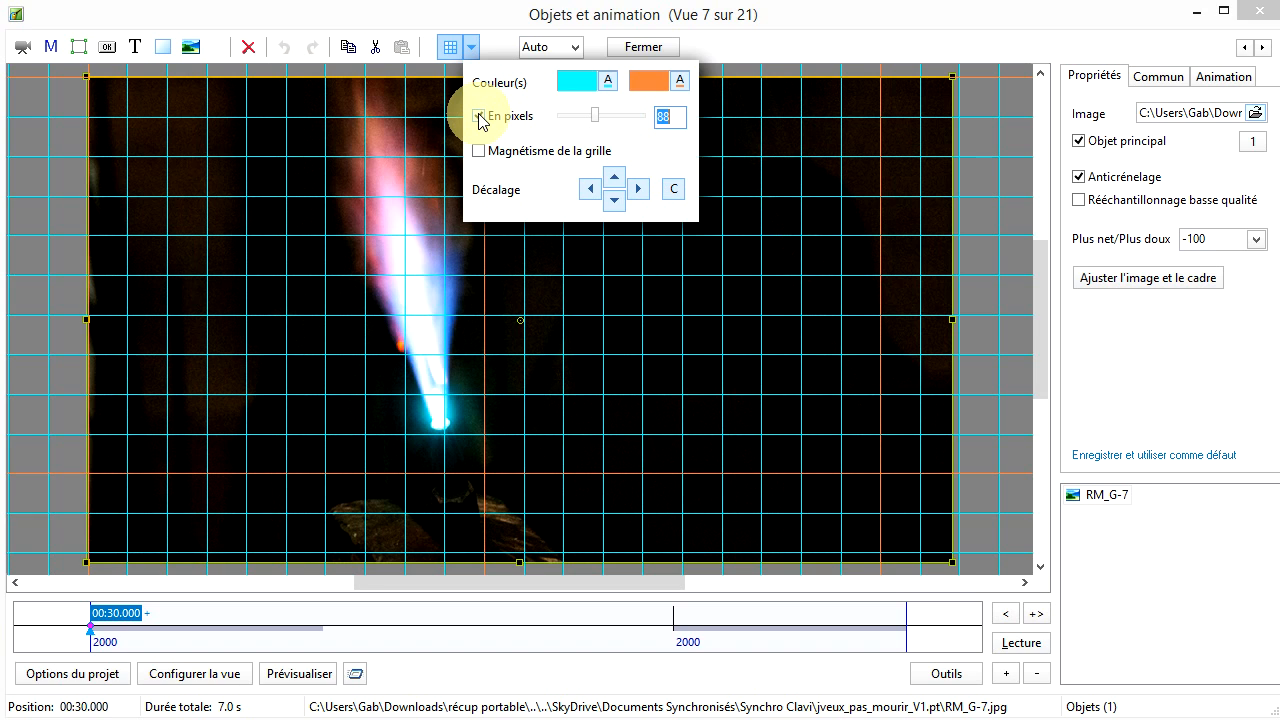
pyautogui.click(479, 116)
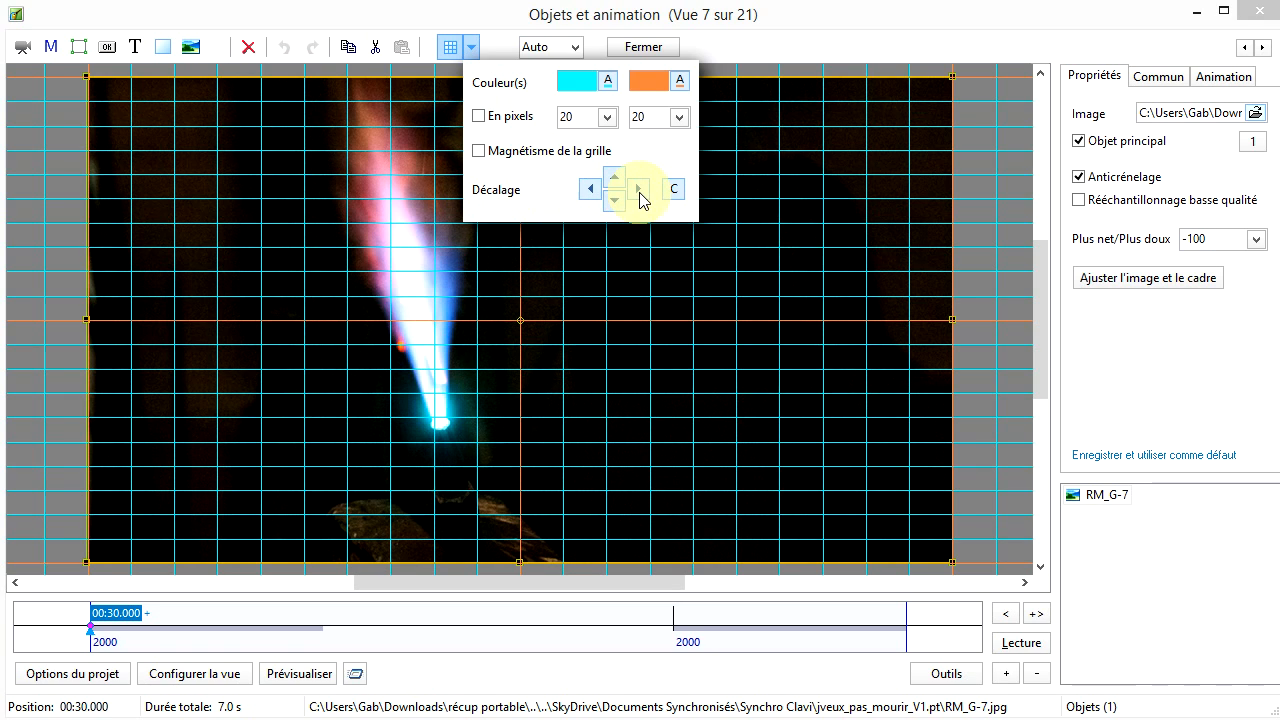
# Try offsetting the grid horizontally and vertically, and recentre it on the image.
pyautogui.click(590, 189)
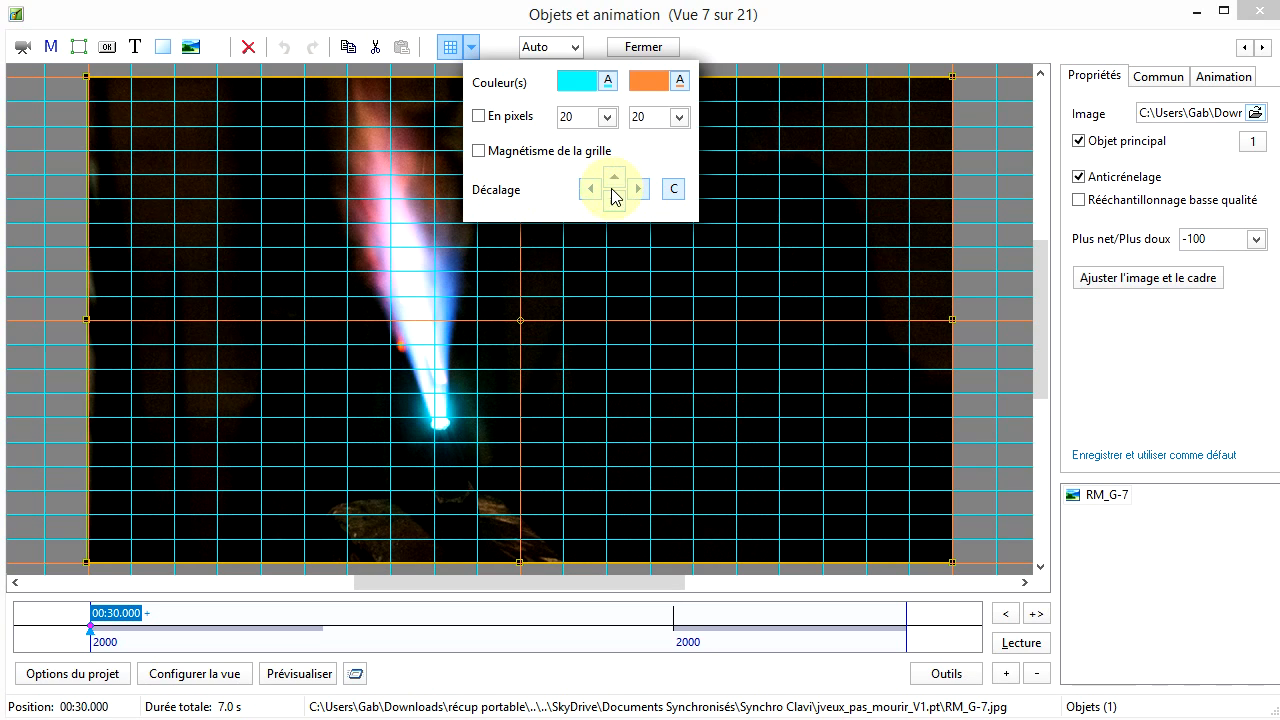
pyautogui.click(636, 189)
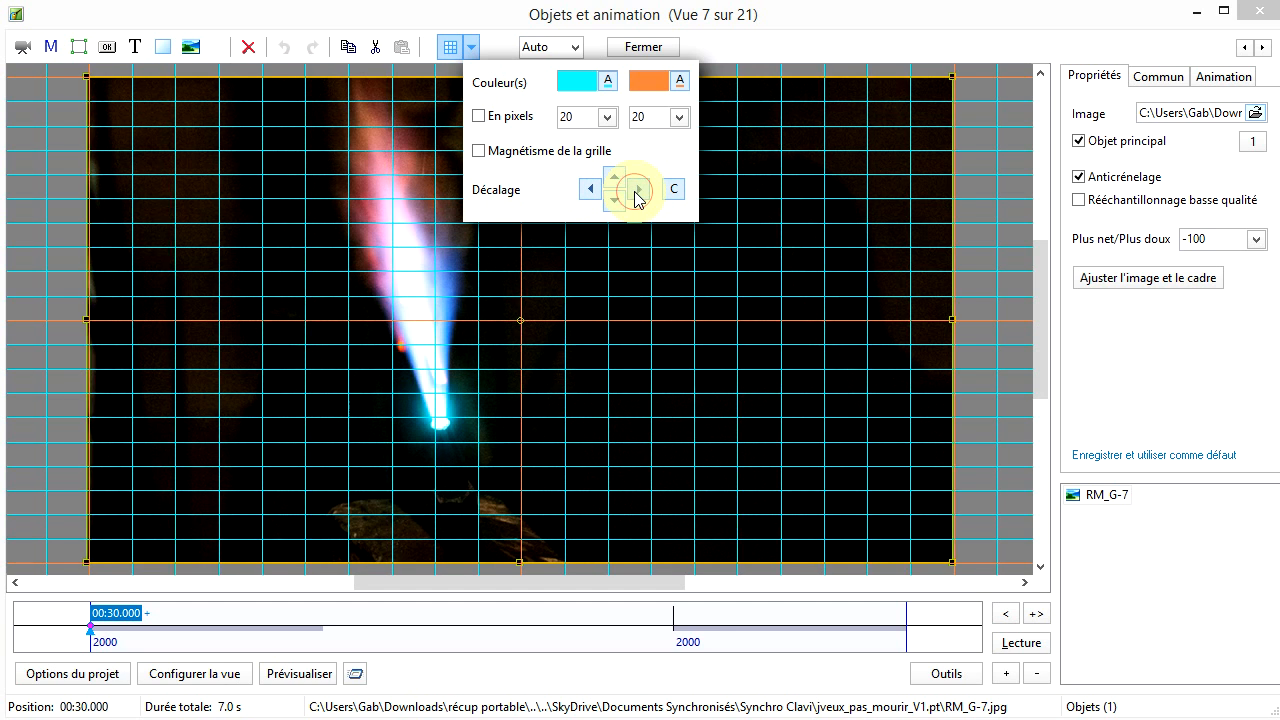
pyautogui.click(636, 191)
pyautogui.click(636, 191)
pyautogui.click(636, 191)
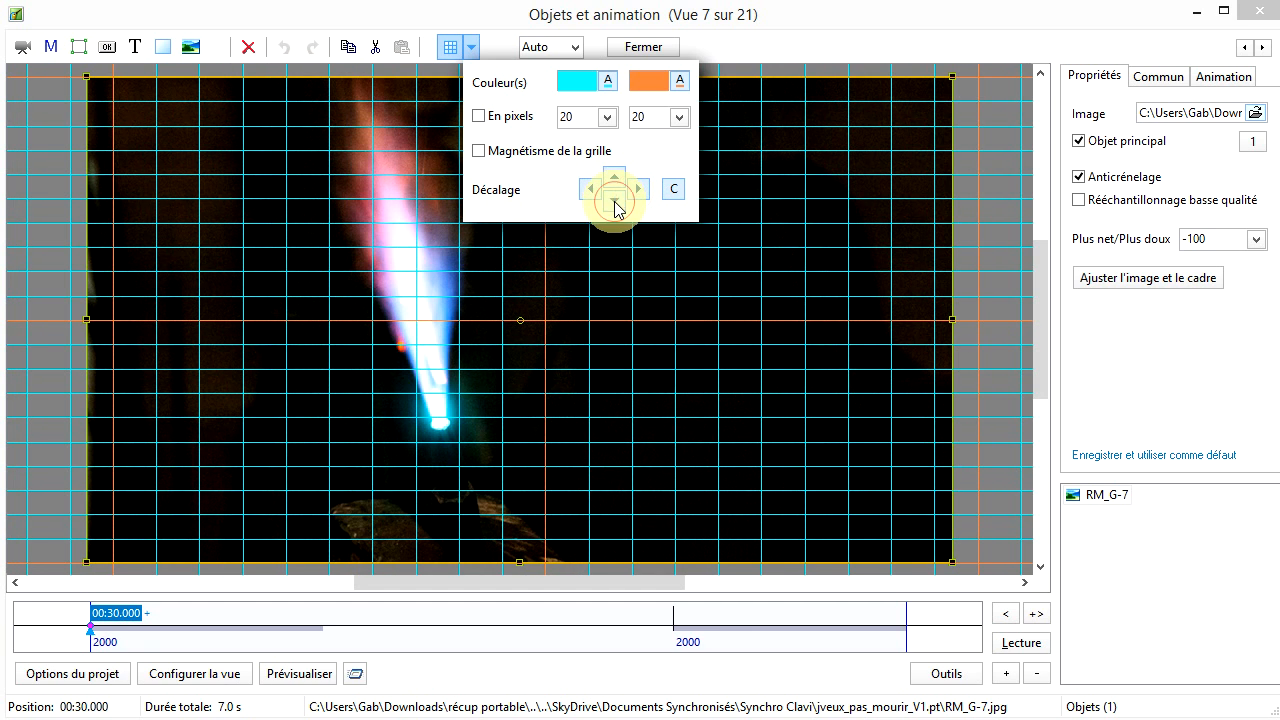
pyautogui.click(614, 203)
pyautogui.click(614, 203)
pyautogui.click(614, 203)
pyautogui.click(614, 203)
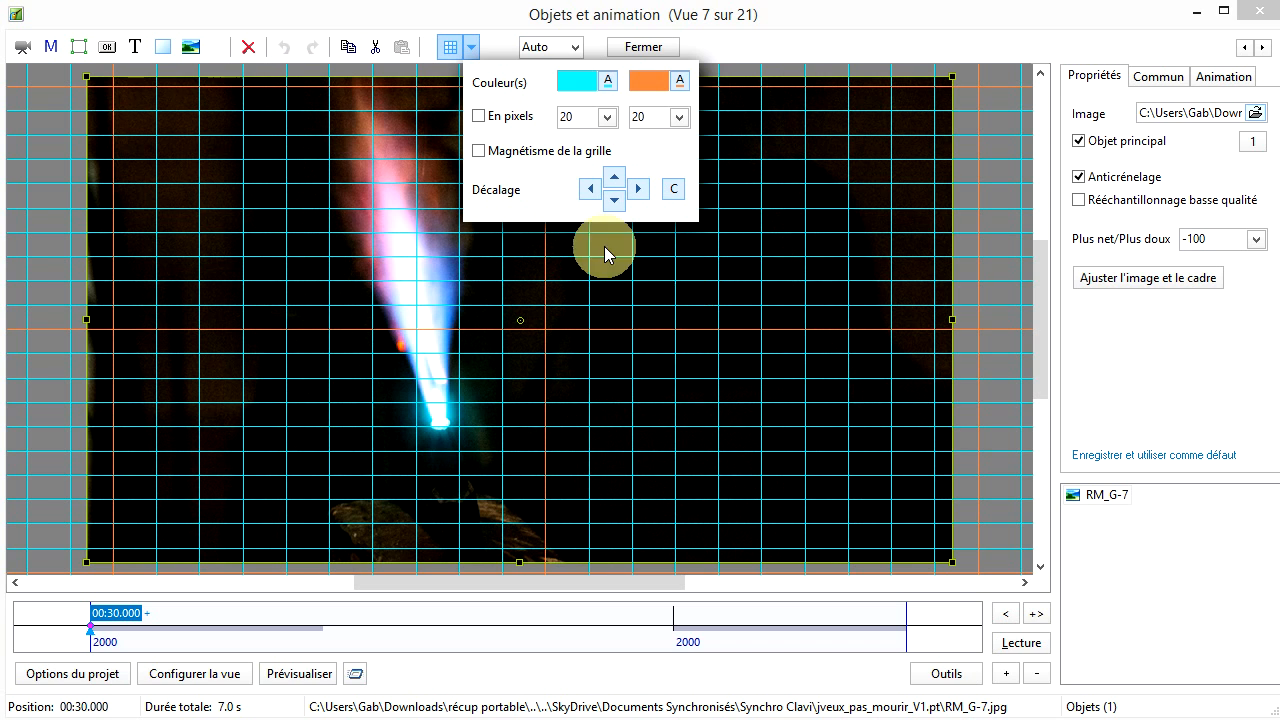
pyautogui.click(614, 176)
pyautogui.click(614, 176)
pyautogui.click(614, 177)
pyautogui.click(614, 177)
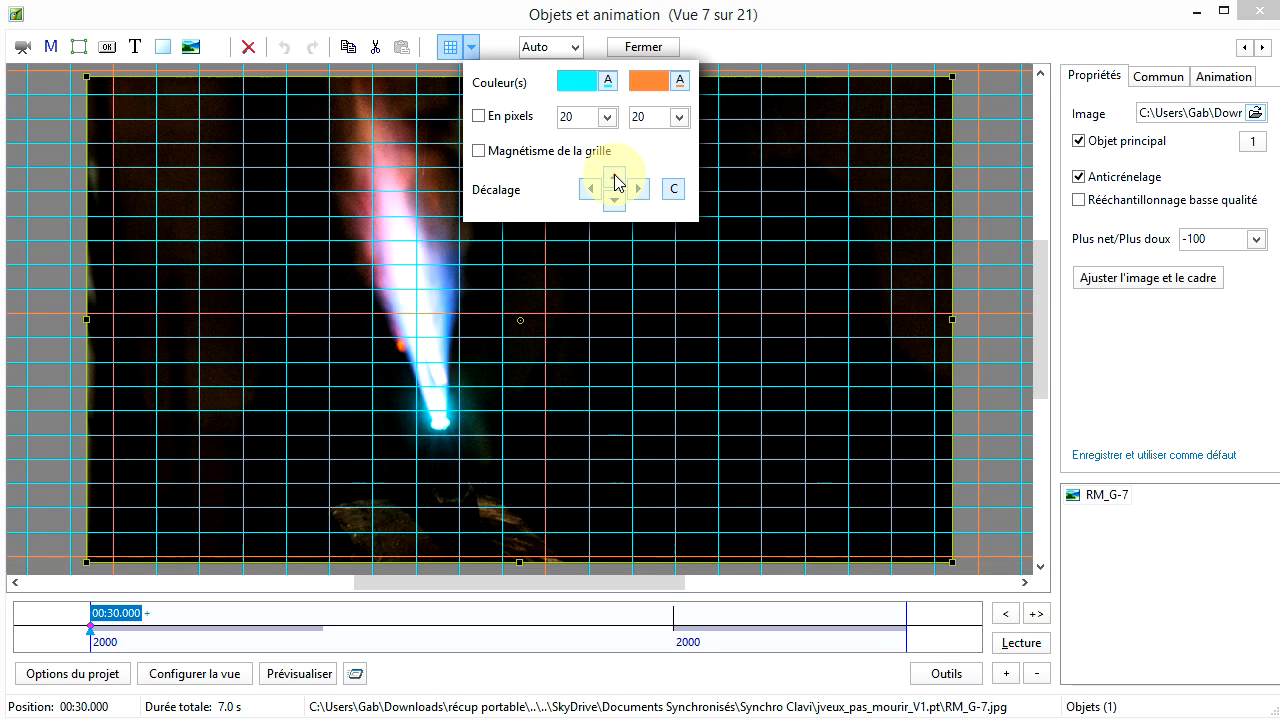
pyautogui.click(676, 190)
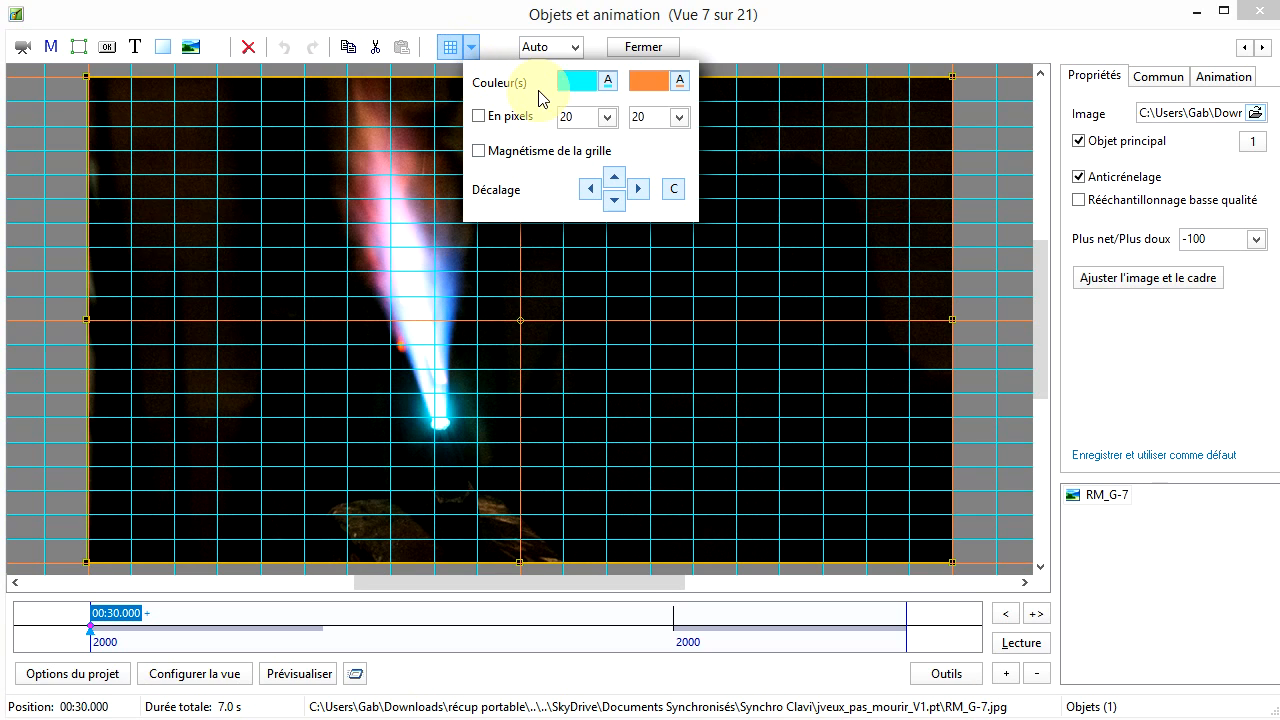
# Leave Objets et animation, set the centre of view 7's circle transition to 45 x 75 percent and validate the settings.
pyautogui.click(651, 52)
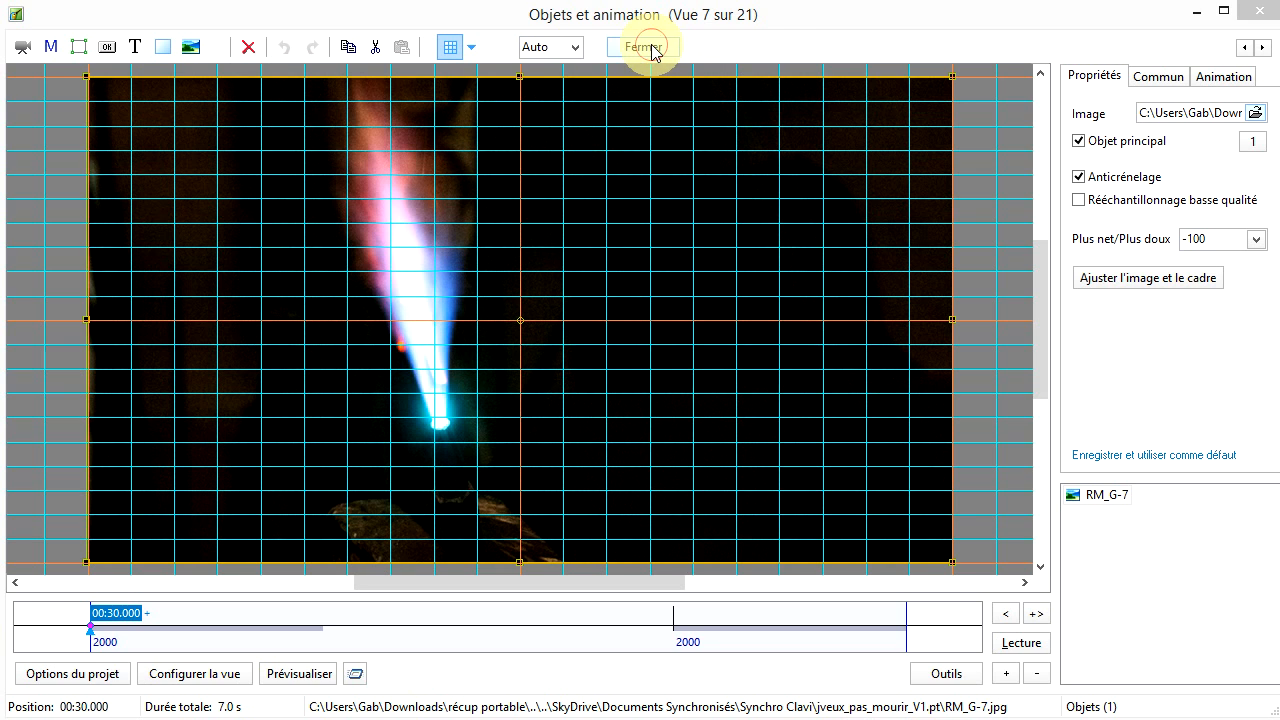
pyautogui.click(651, 50)
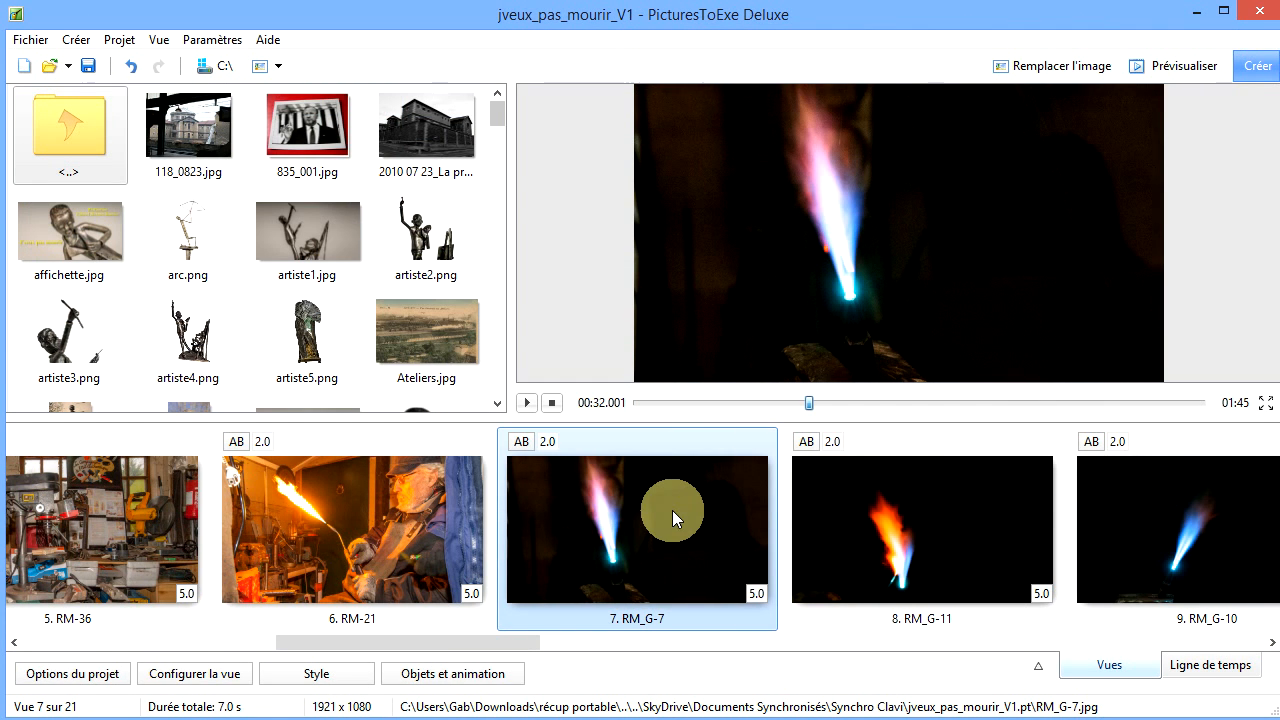
pyautogui.doubleClick(612, 528)
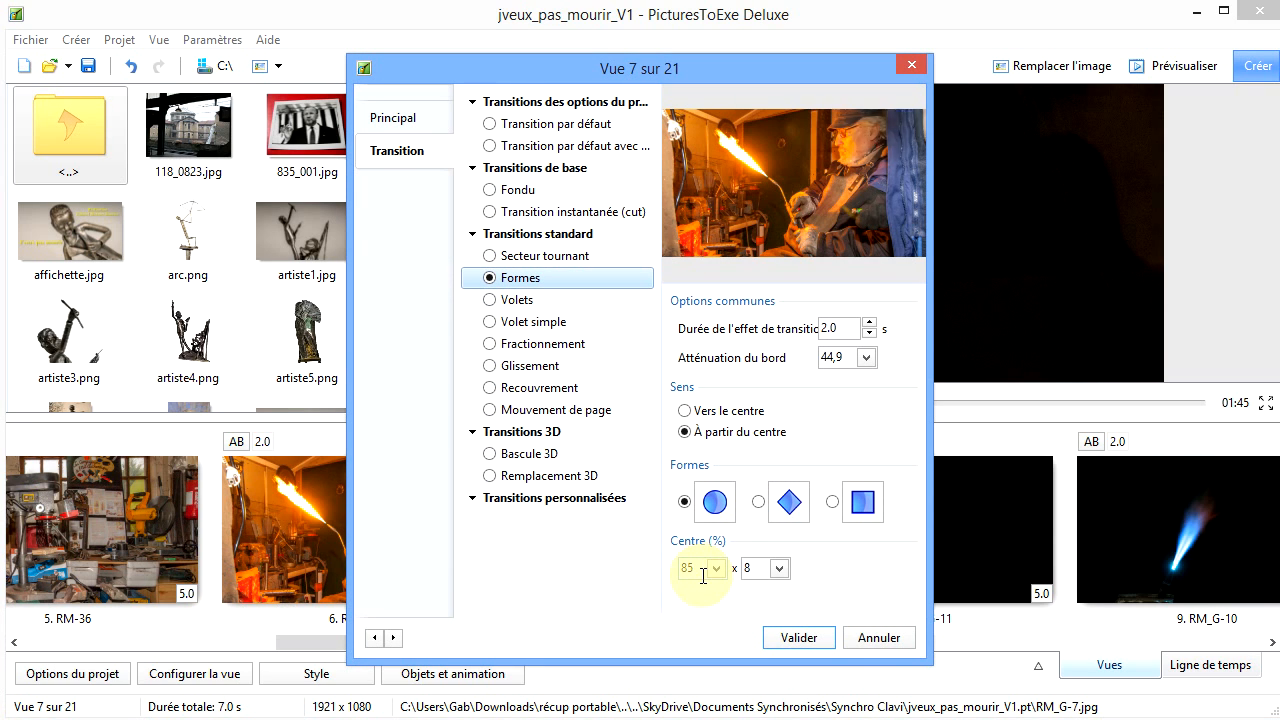
pyautogui.doubleClick(694, 567)
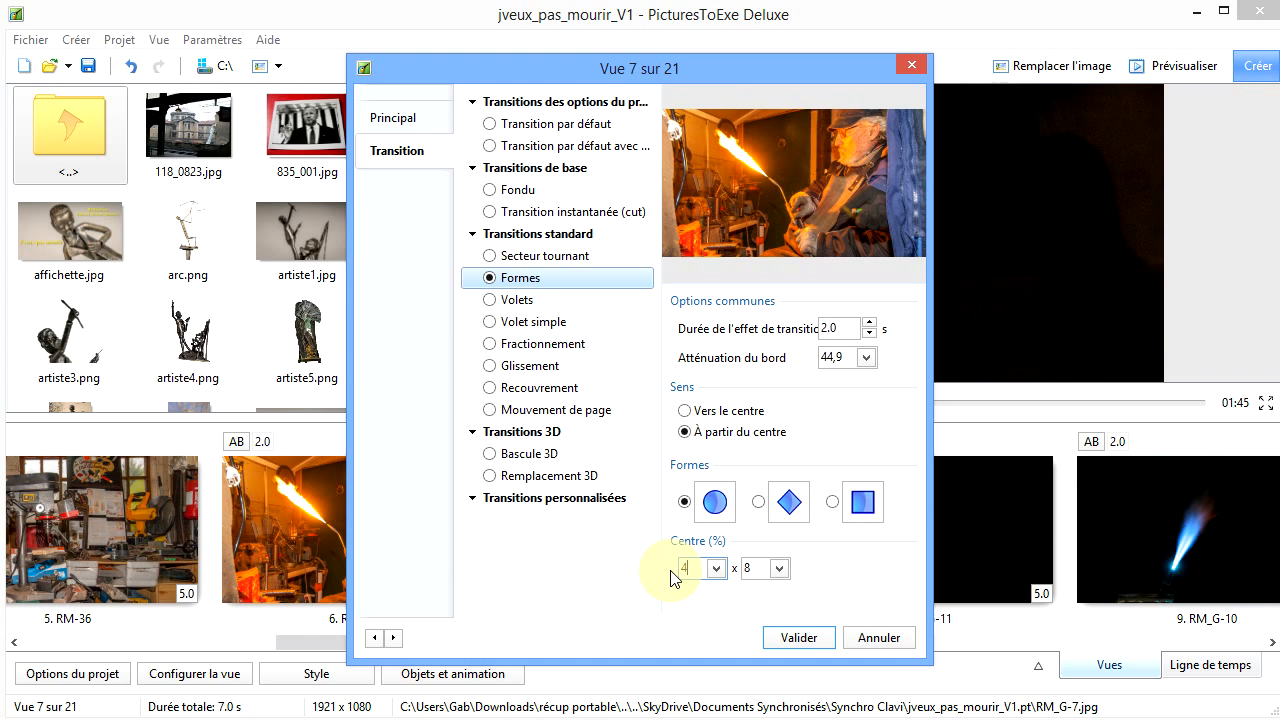
pyautogui.write('45')
pyautogui.doubleClick(748, 567)
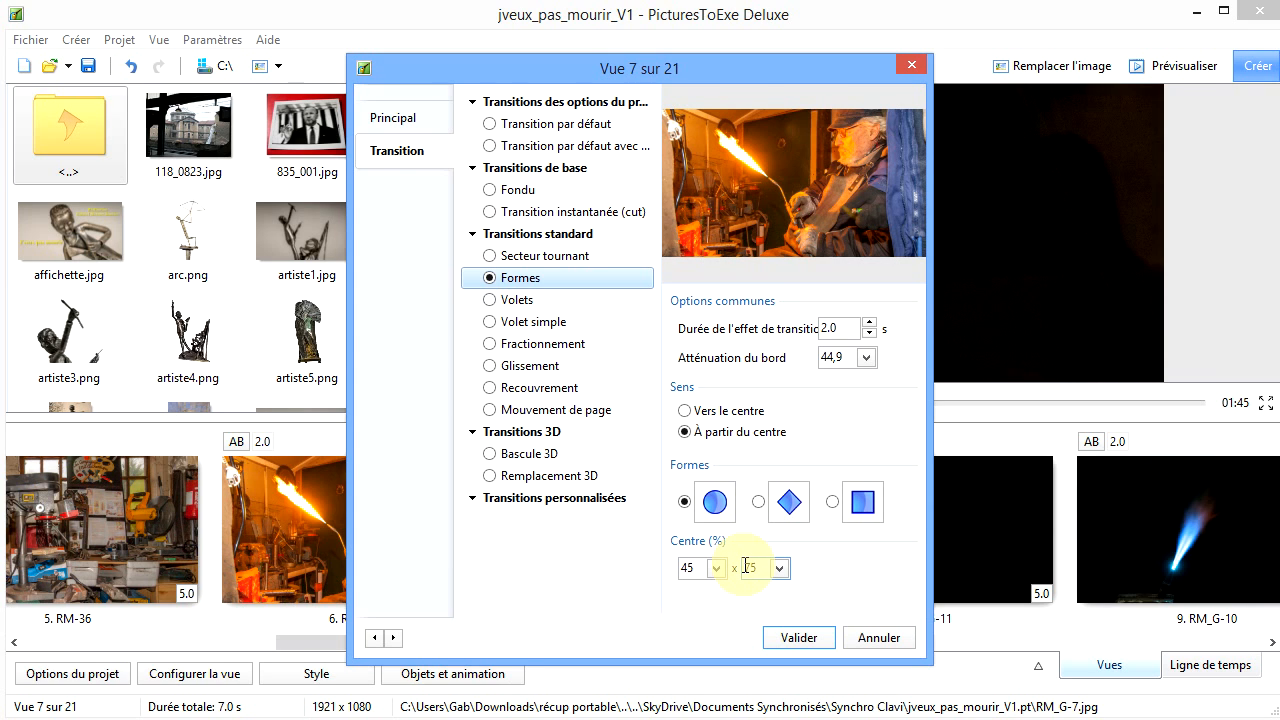
pyautogui.write('75')
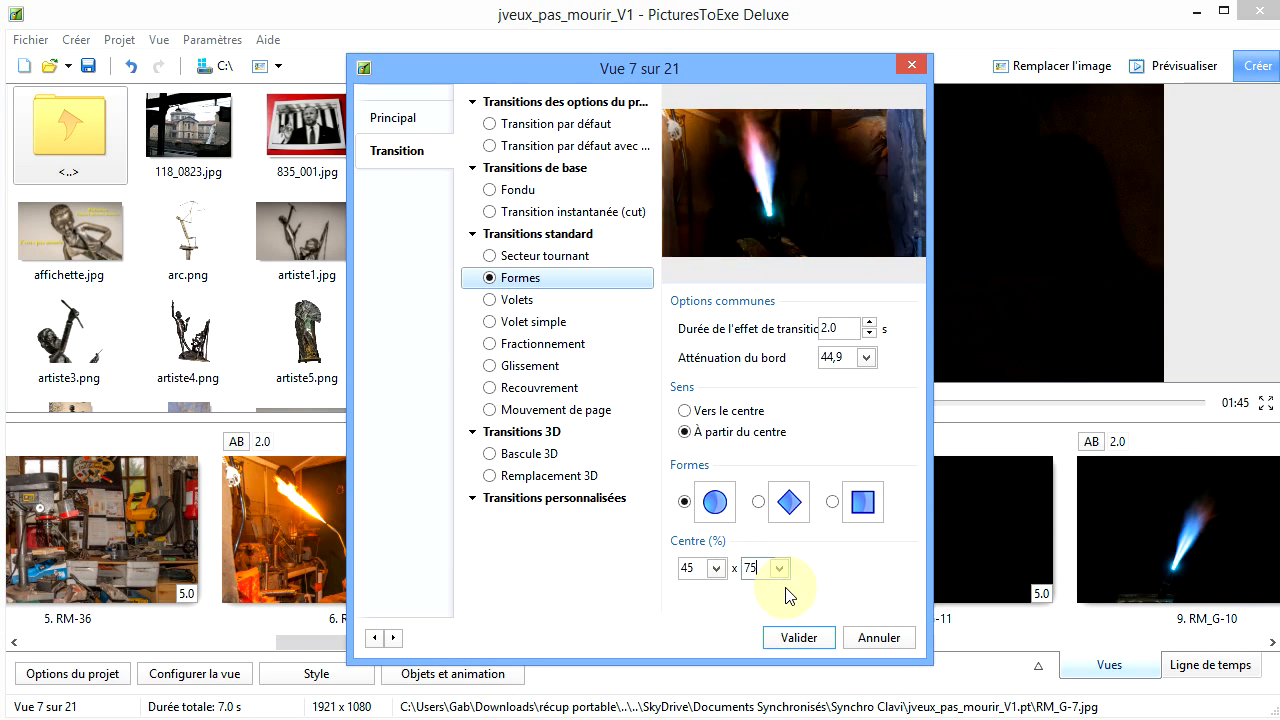
pyautogui.click(816, 643)
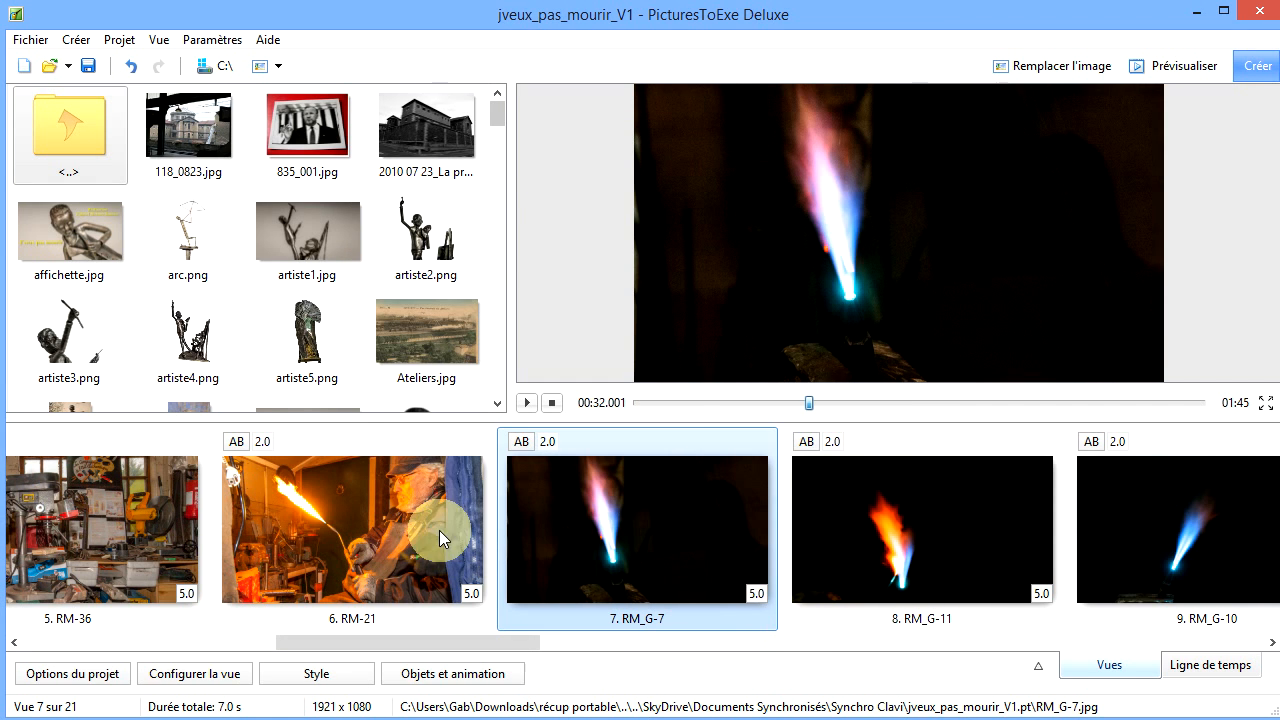
# Play the slideshow twice from view 6 to check the circle transition into view 7, stopping playback each time.
pyautogui.click(364, 519)
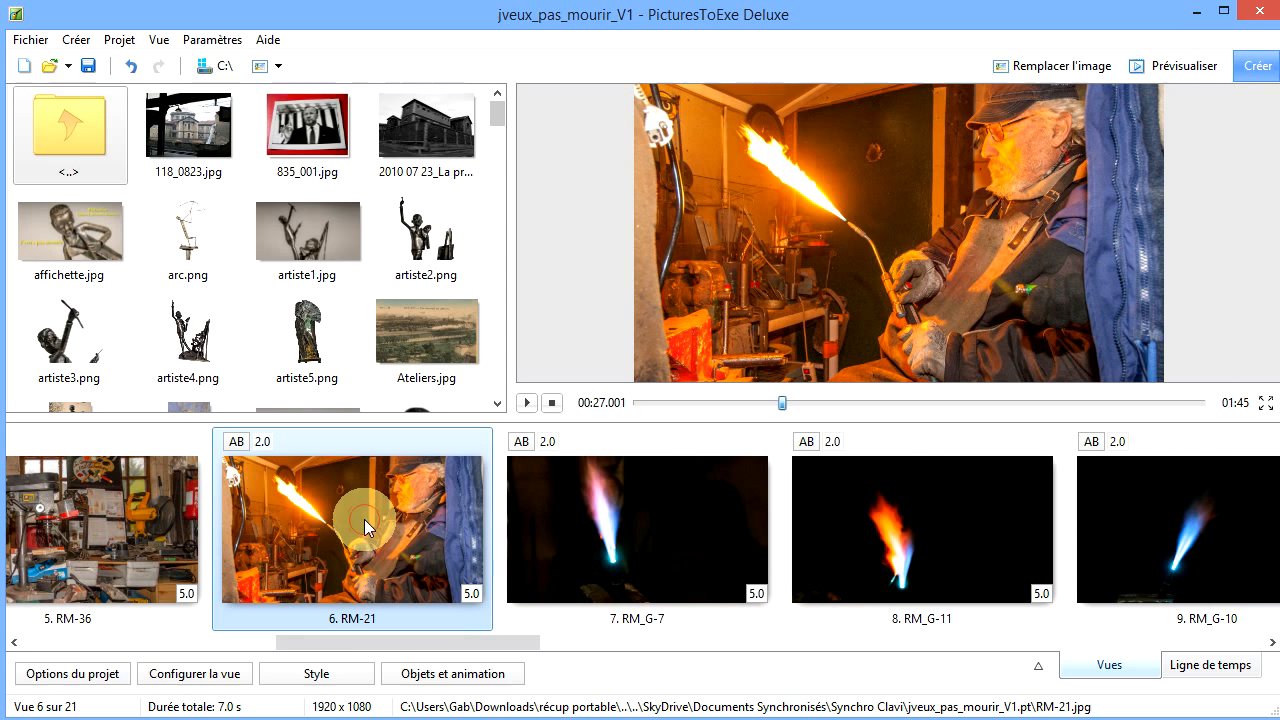
pyautogui.click(524, 404)
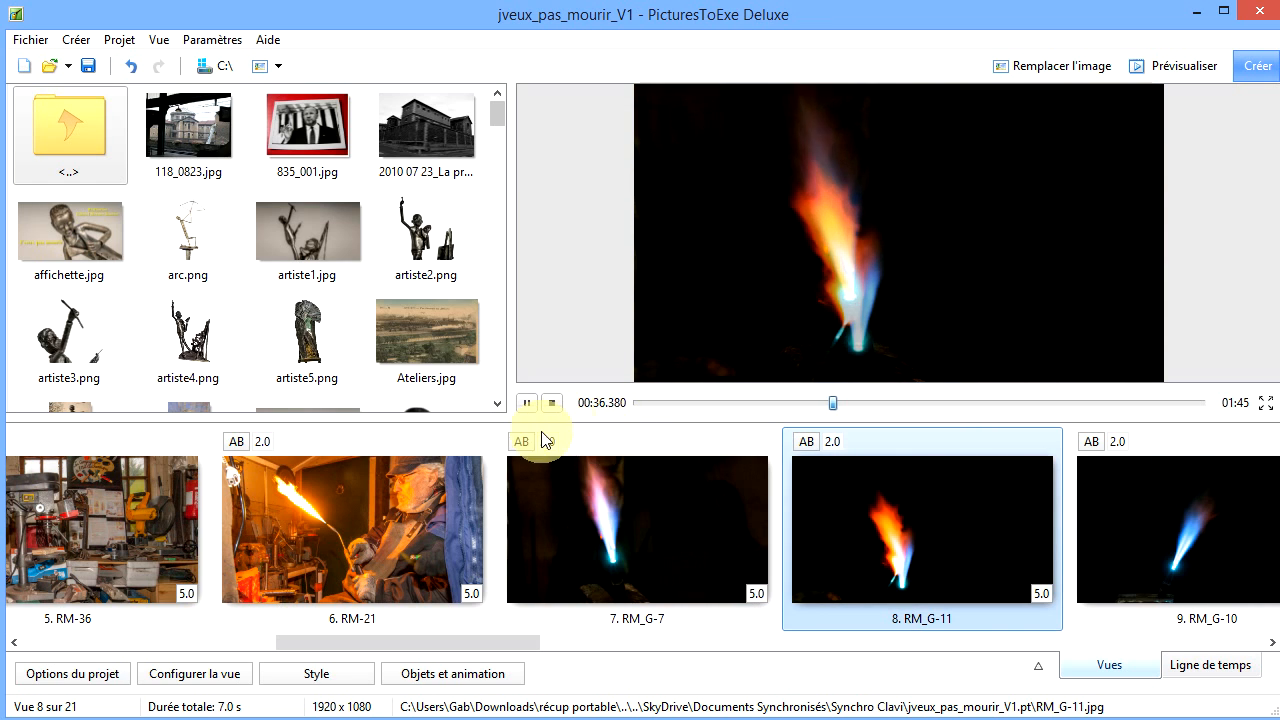
pyautogui.click(551, 403)
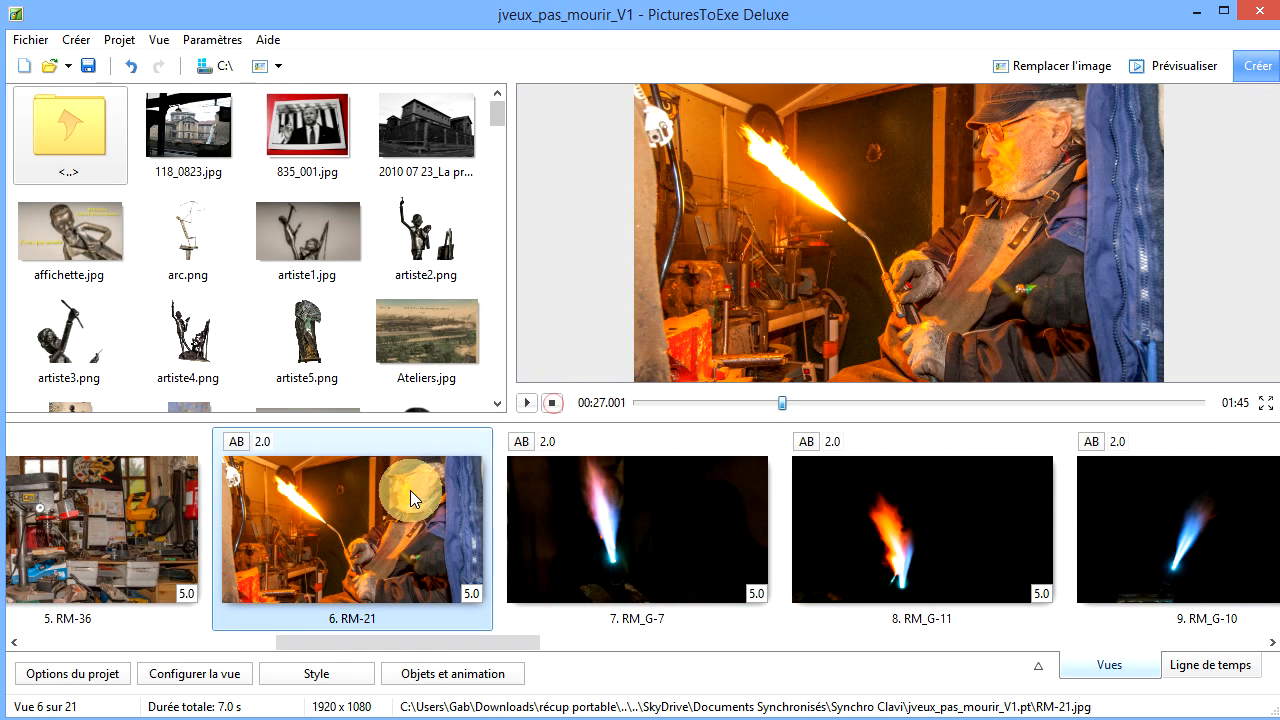
pyautogui.click(526, 403)
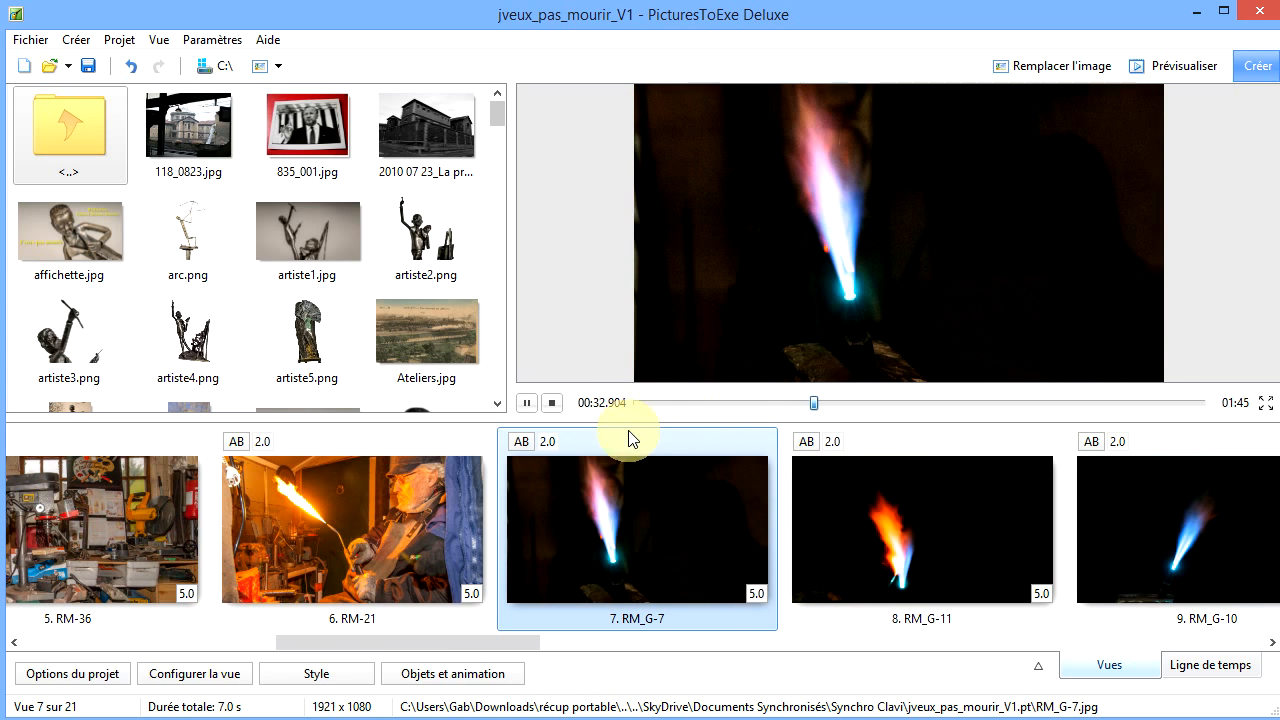
pyautogui.click(553, 405)
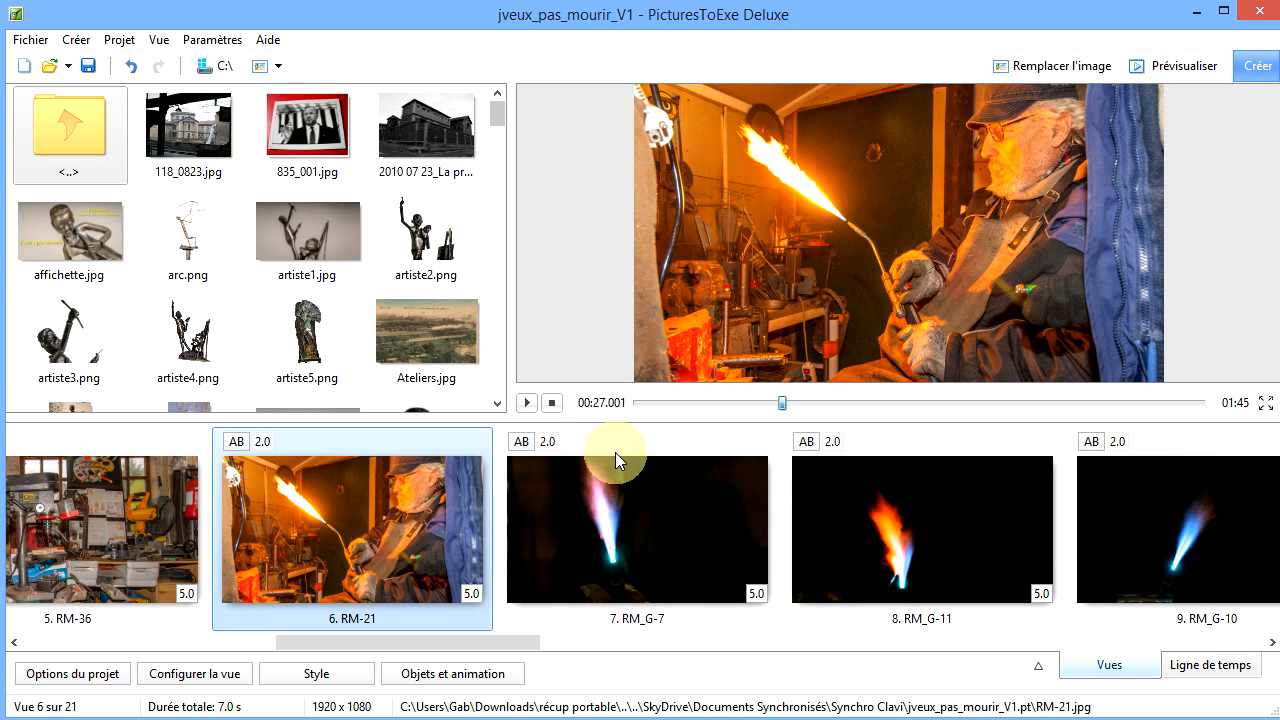
# Review the Formes transition settings of view 7 and close them.
pyautogui.click(637, 501)
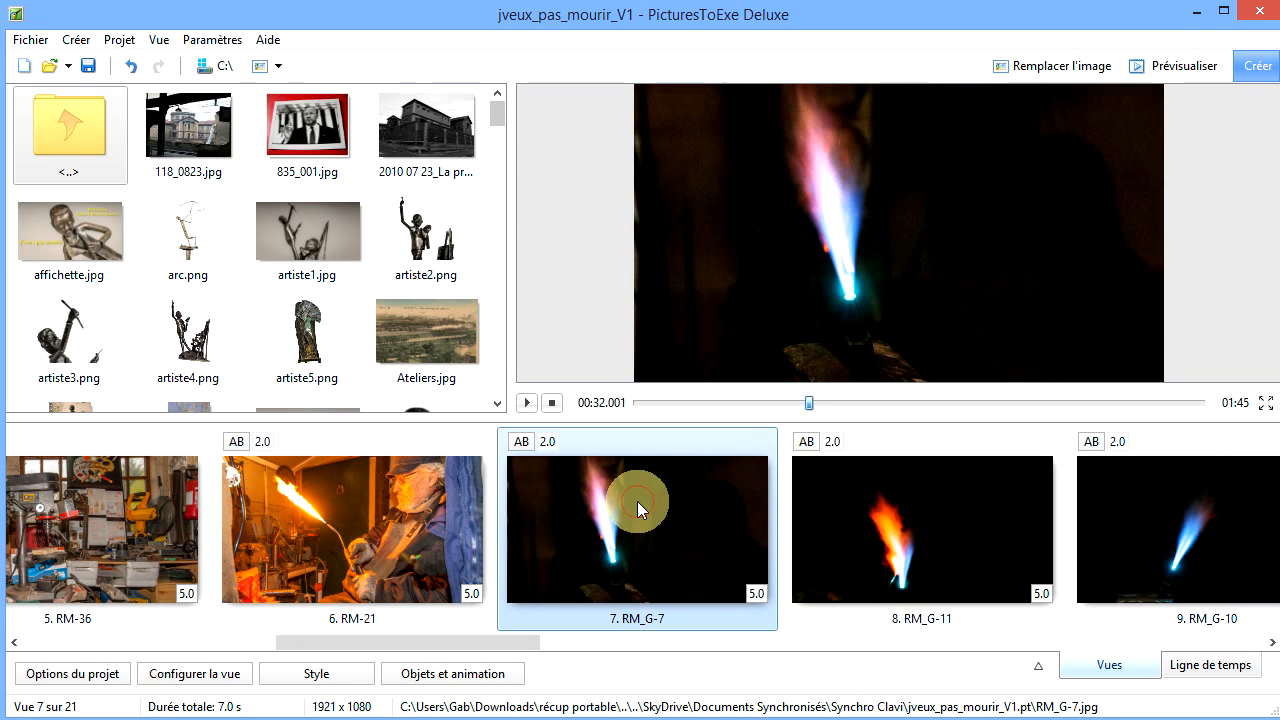
pyautogui.doubleClick(637, 501)
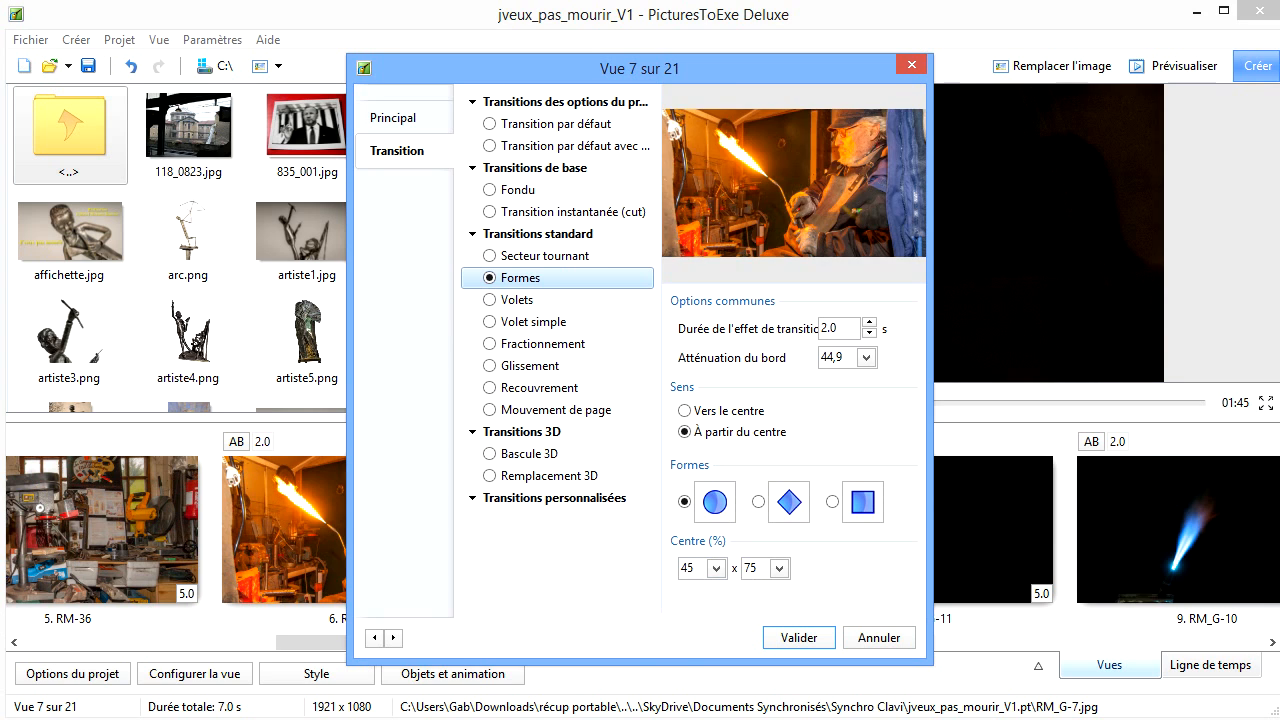
pyautogui.press('Return')
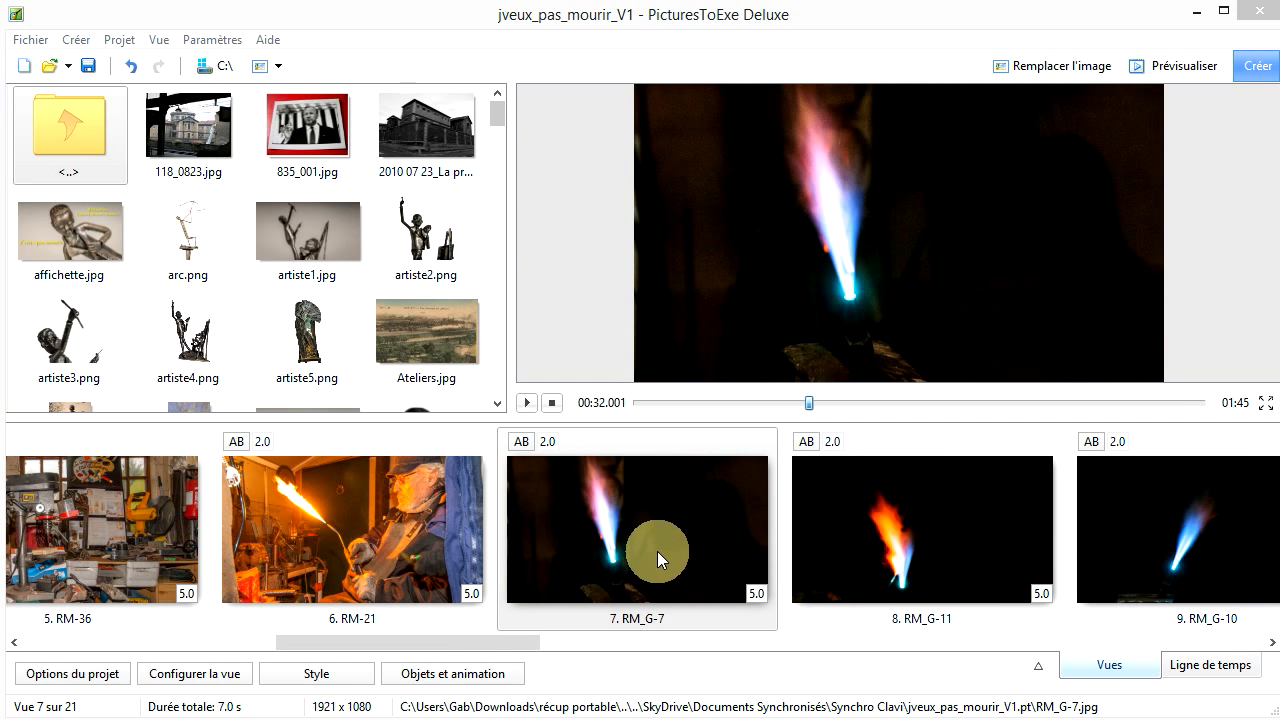
# Try the Volets transition on view 7 with the inward horizontal, vertical and both diagonal directions.
pyautogui.doubleClick(657, 551)
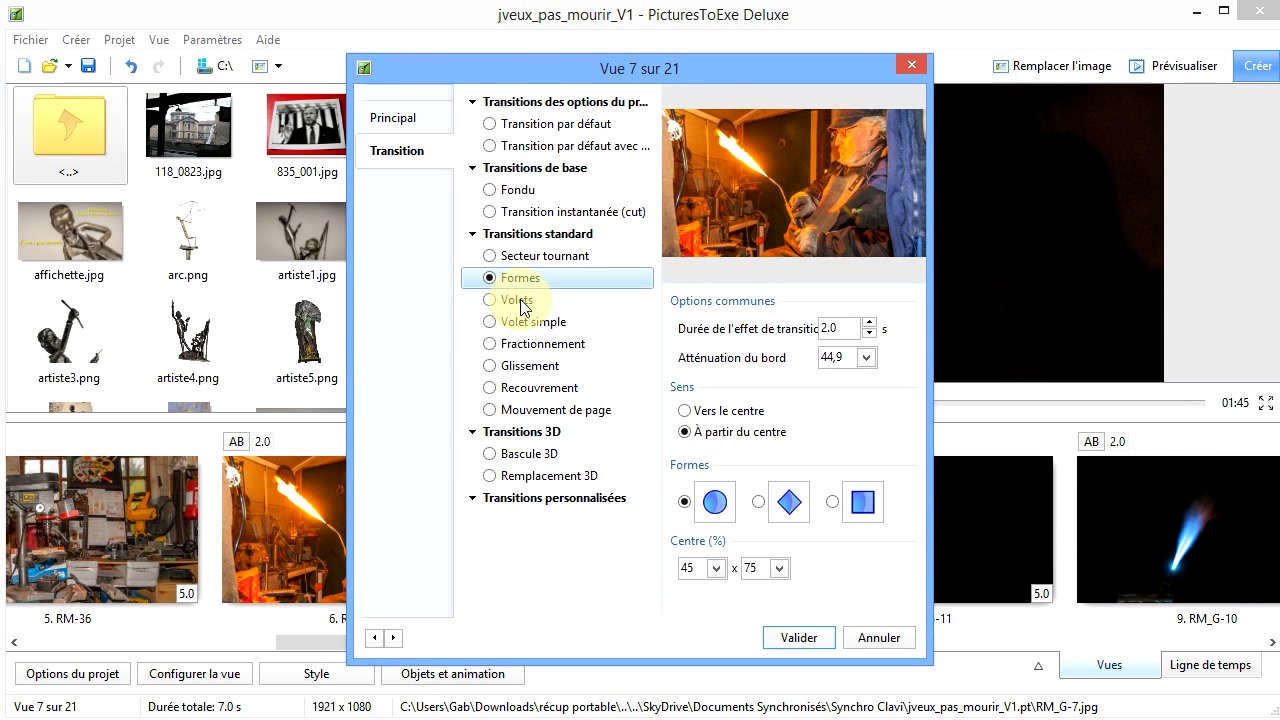
pyautogui.click(490, 300)
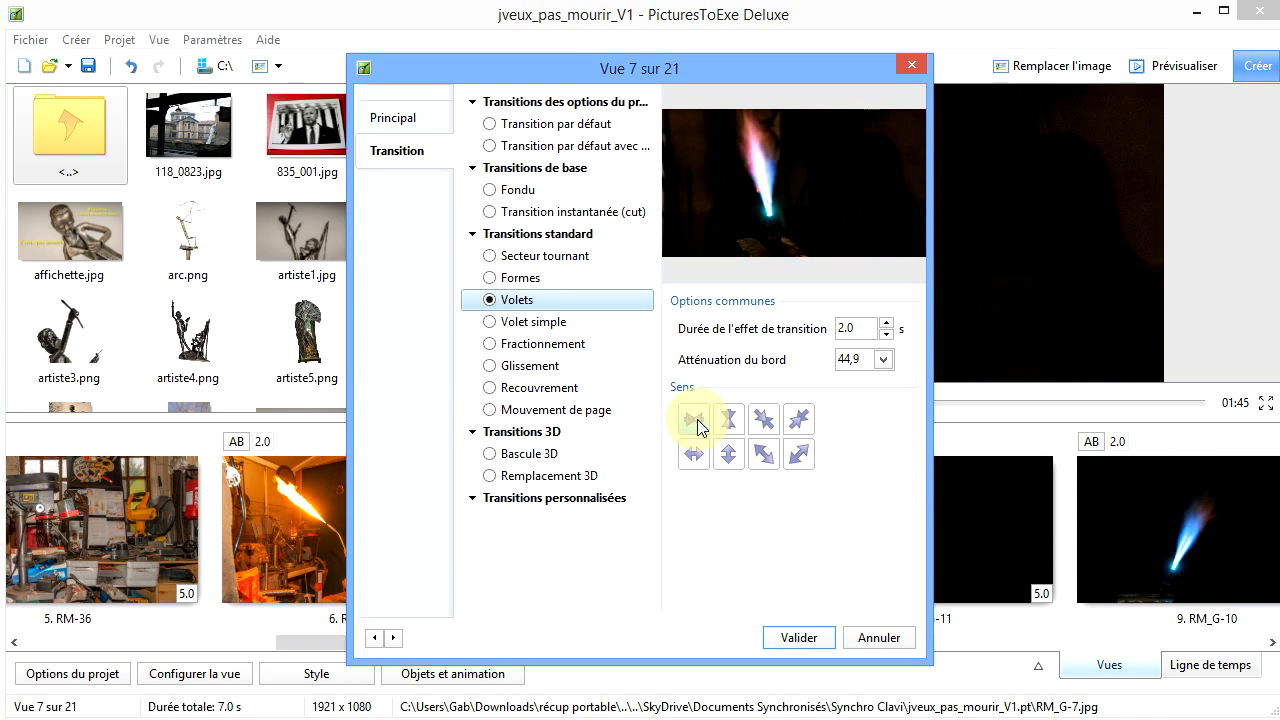
pyautogui.click(730, 420)
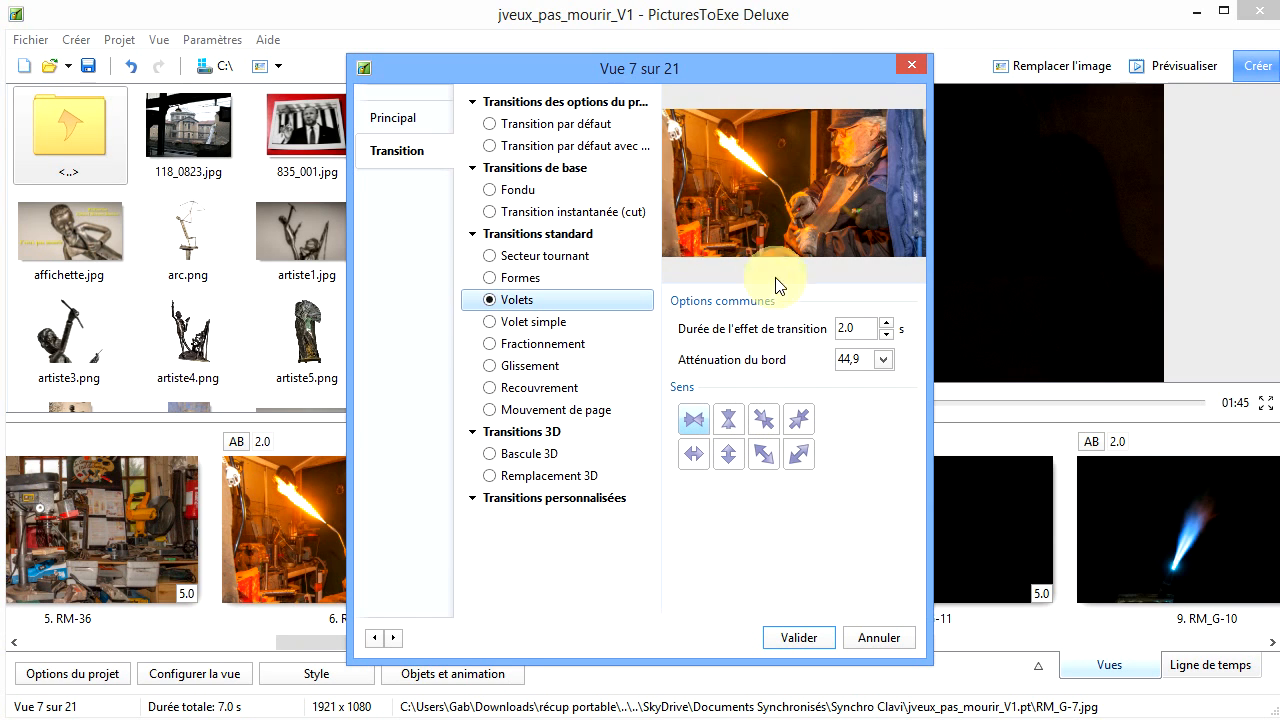
pyautogui.click(729, 418)
pyautogui.click(729, 420)
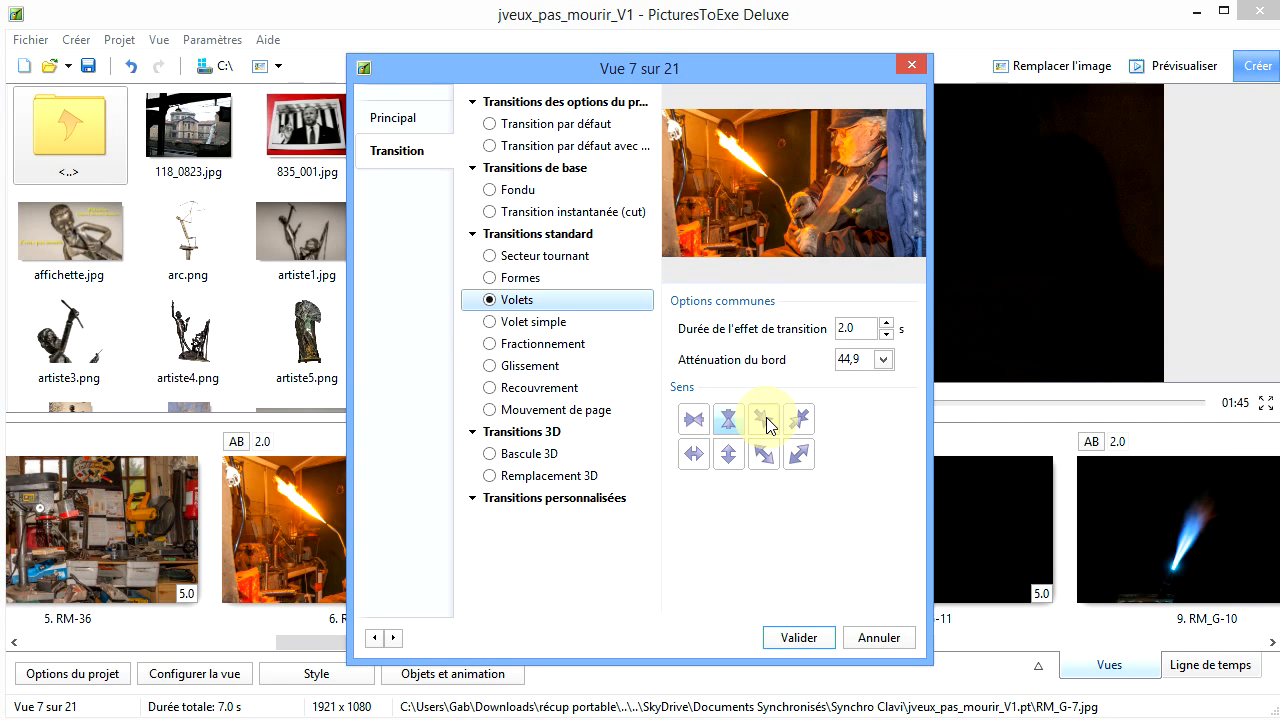
pyautogui.click(767, 425)
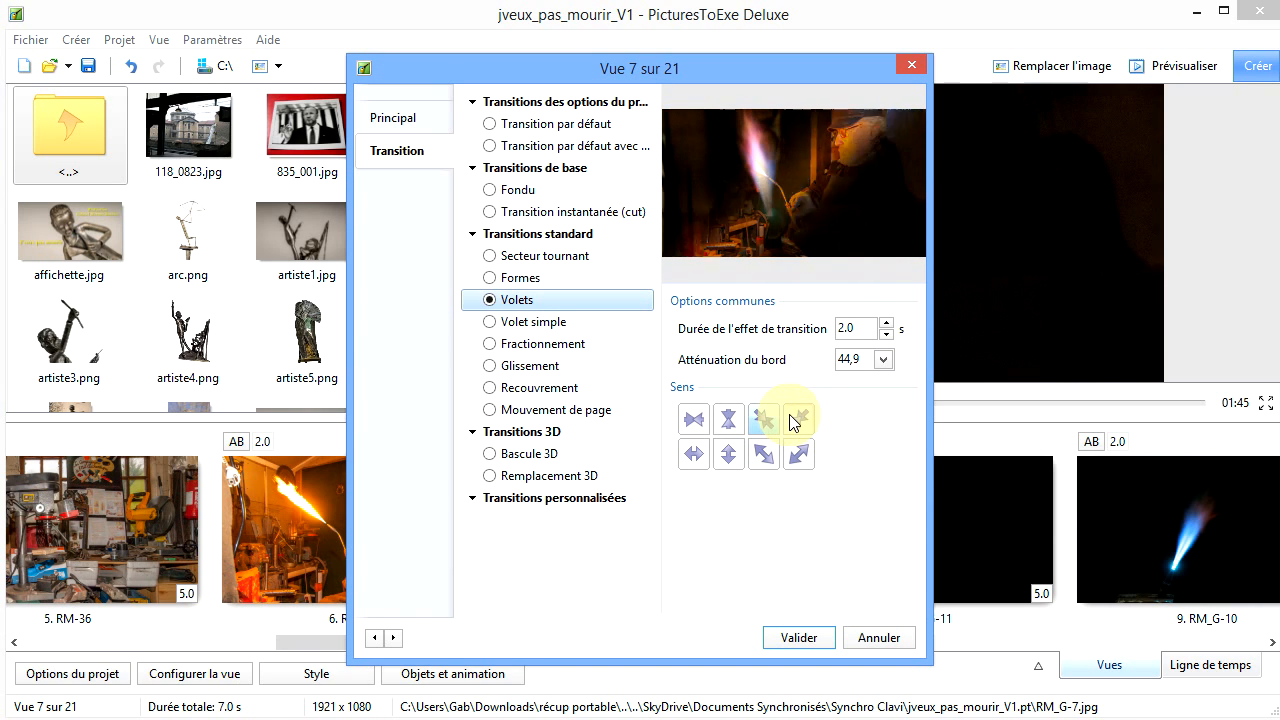
pyautogui.click(801, 418)
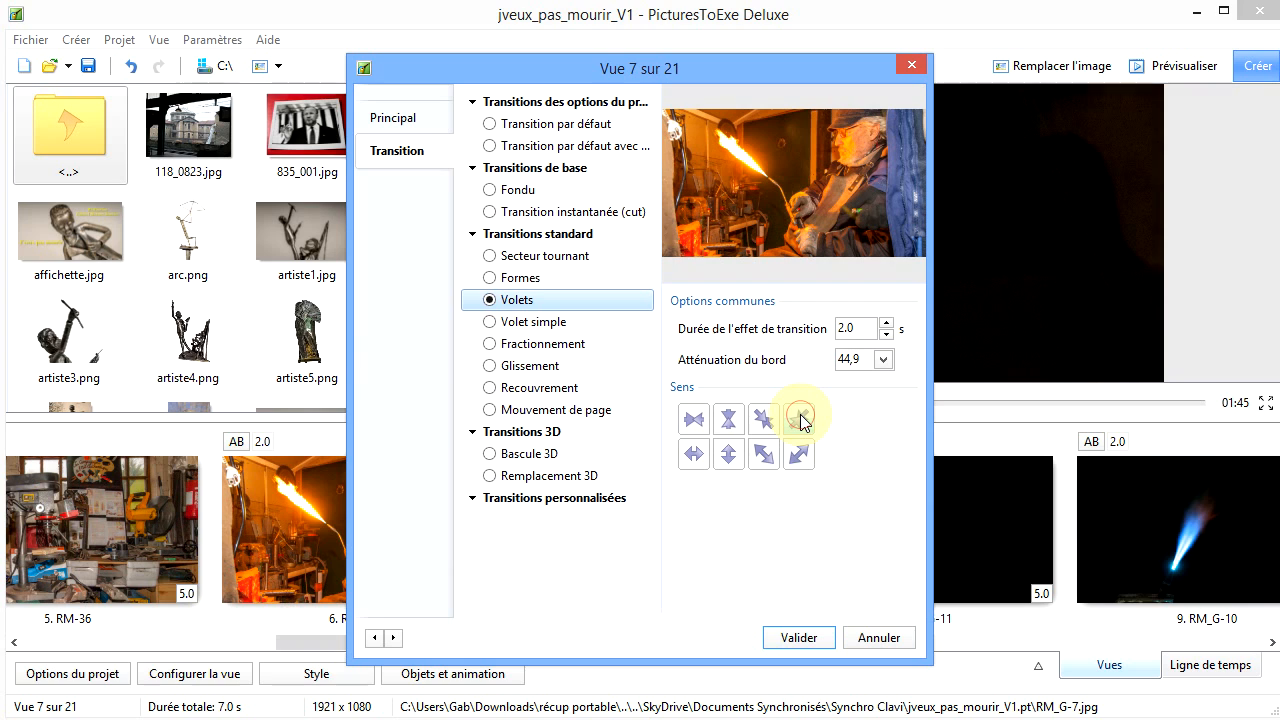
# Try the outward Volets directions, horizontal and vertical, and compare them with the inward version.
pyautogui.click(692, 457)
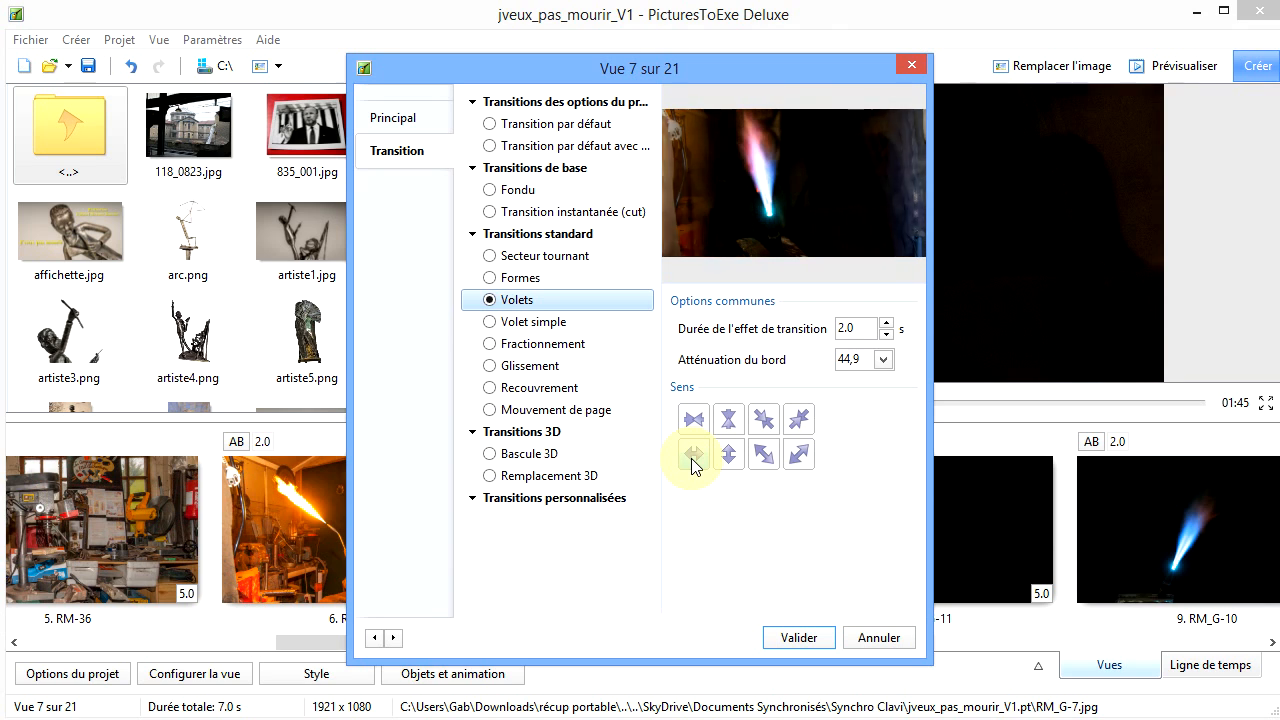
pyautogui.click(727, 456)
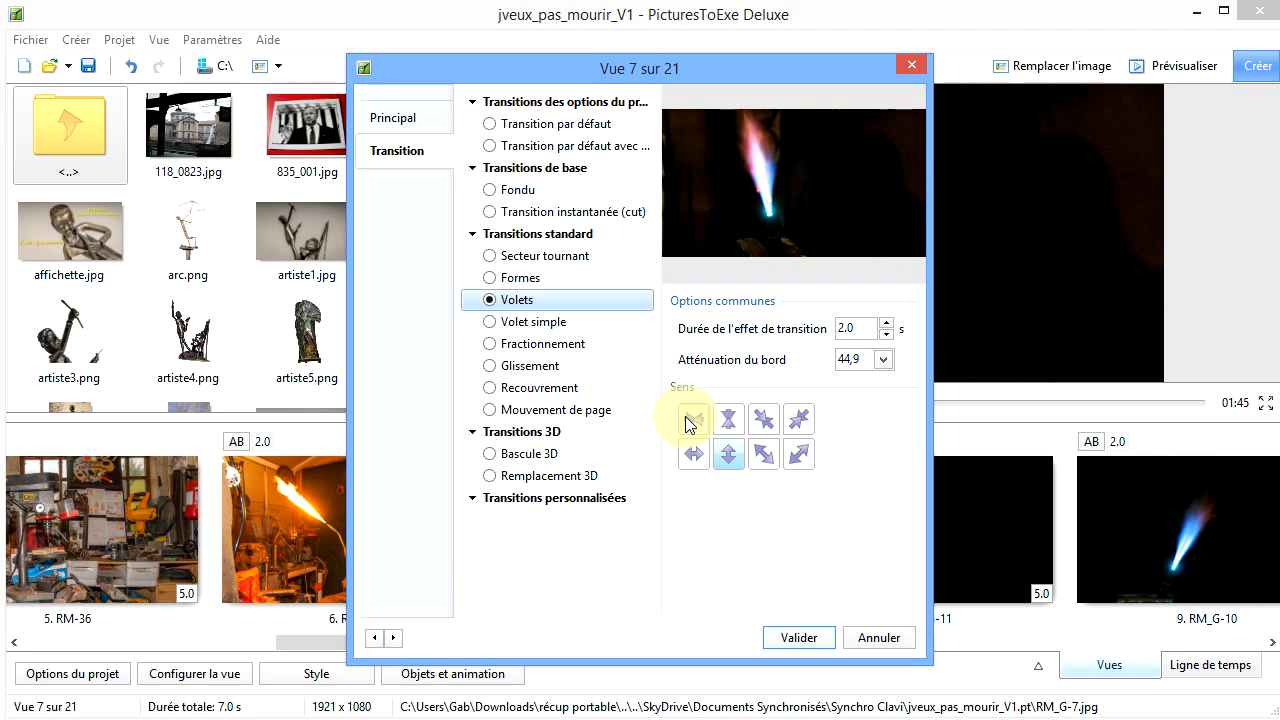
pyautogui.click(693, 421)
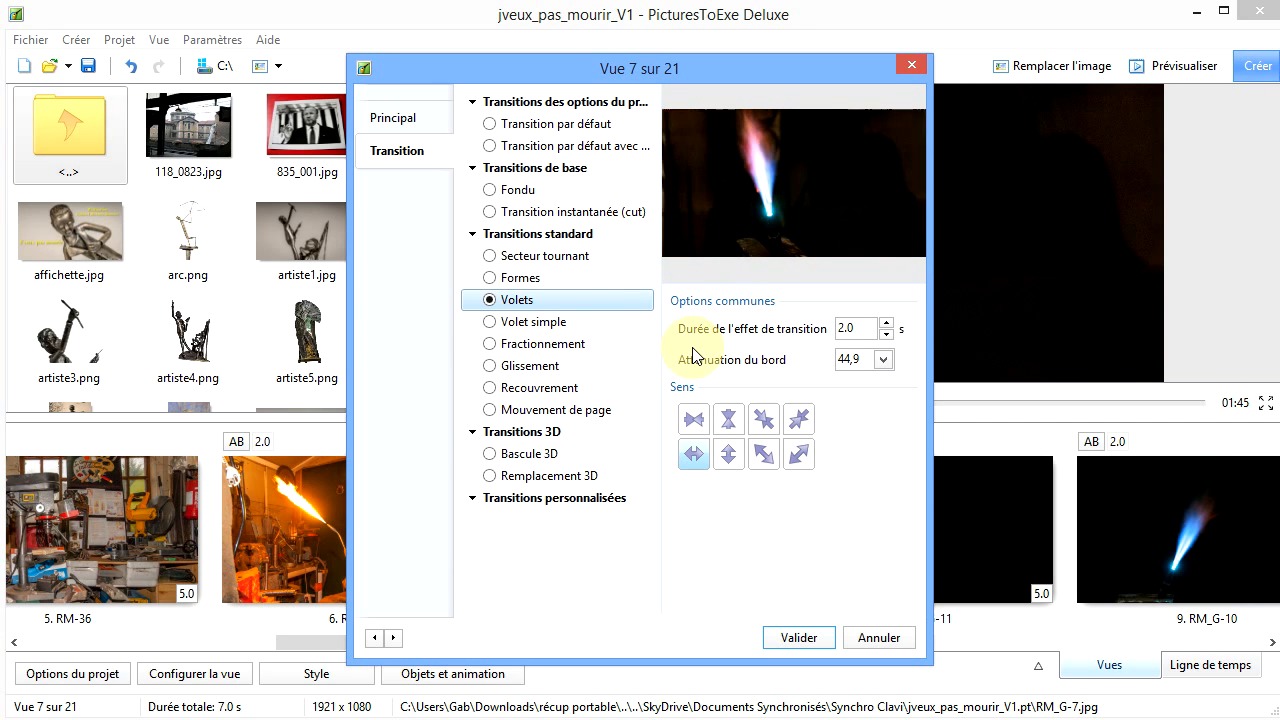
# Try the Volet simple transition on view 7 with the up-left and left directions.
pyautogui.click(491, 322)
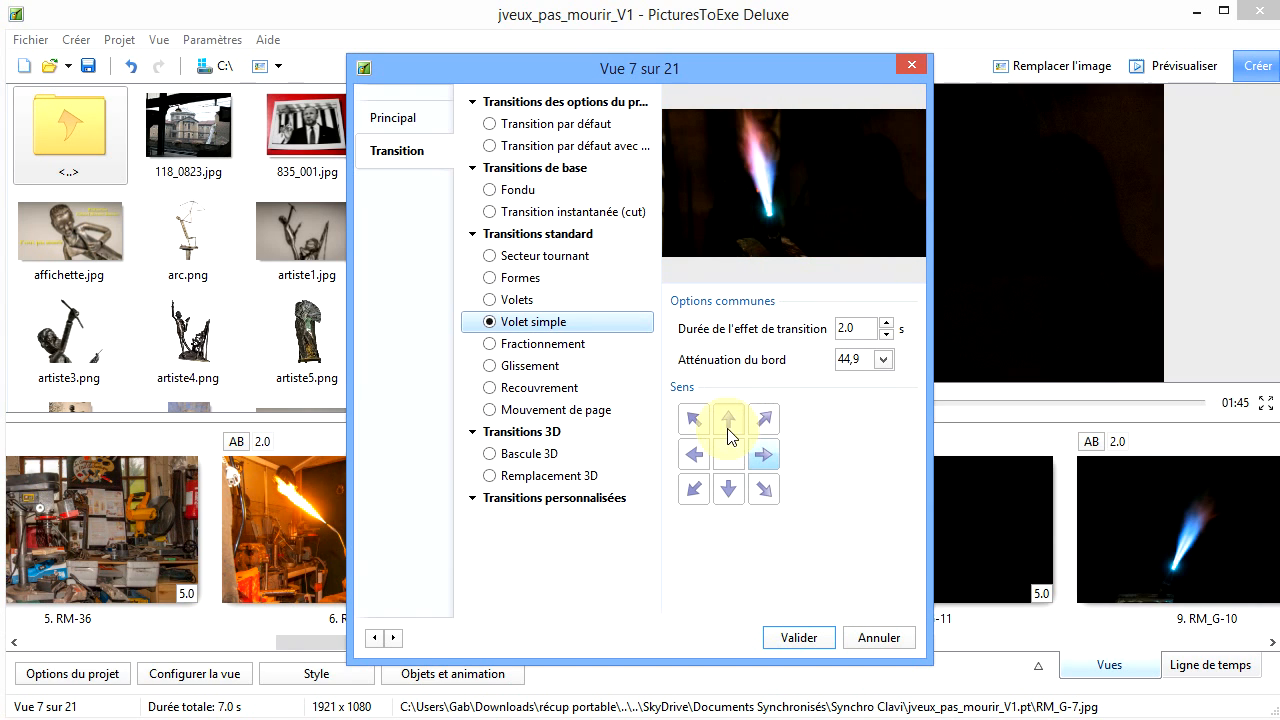
pyautogui.click(699, 425)
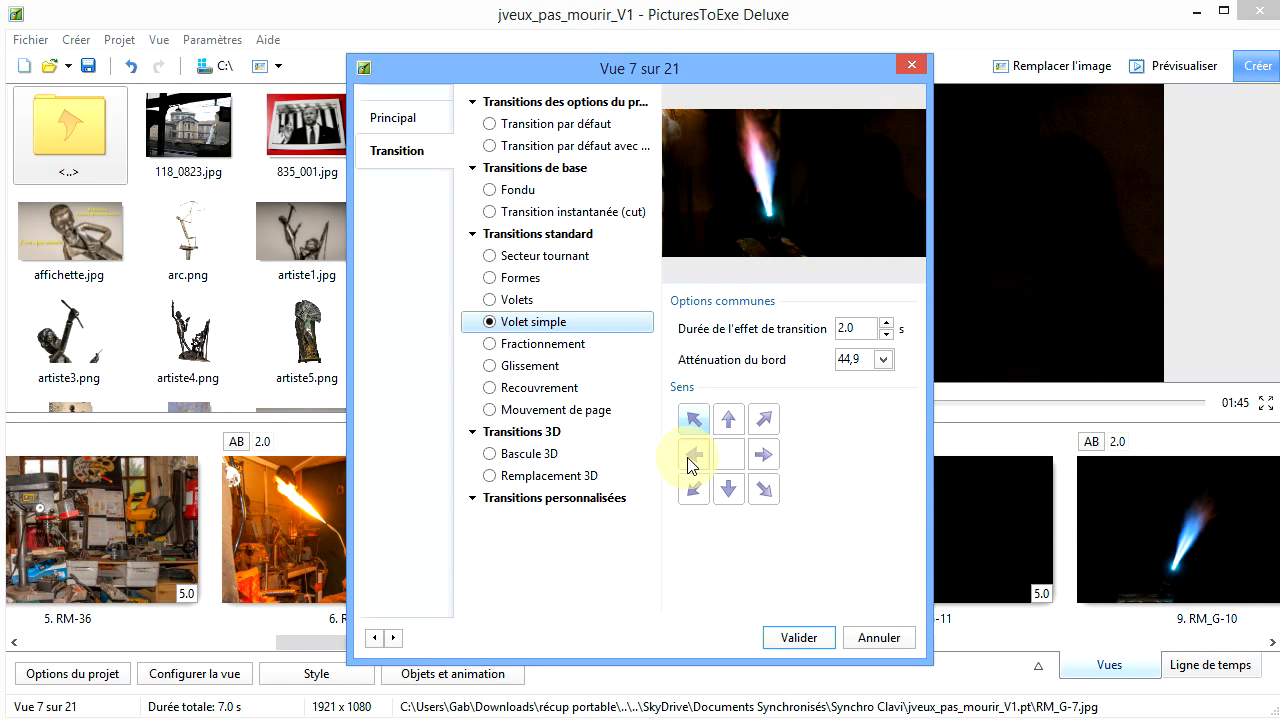
pyautogui.click(690, 459)
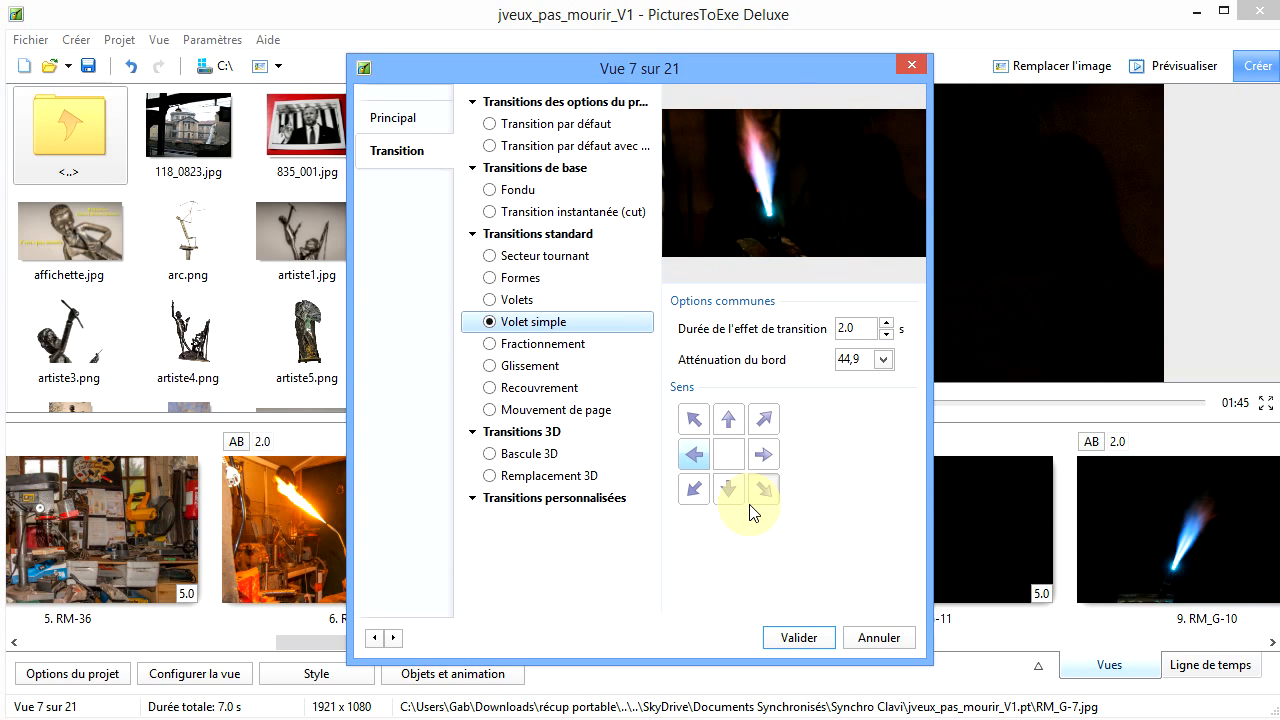
# Switch view 7's transition to Fractionnement and set its Coupes to 15 x 19.
pyautogui.click(490, 344)
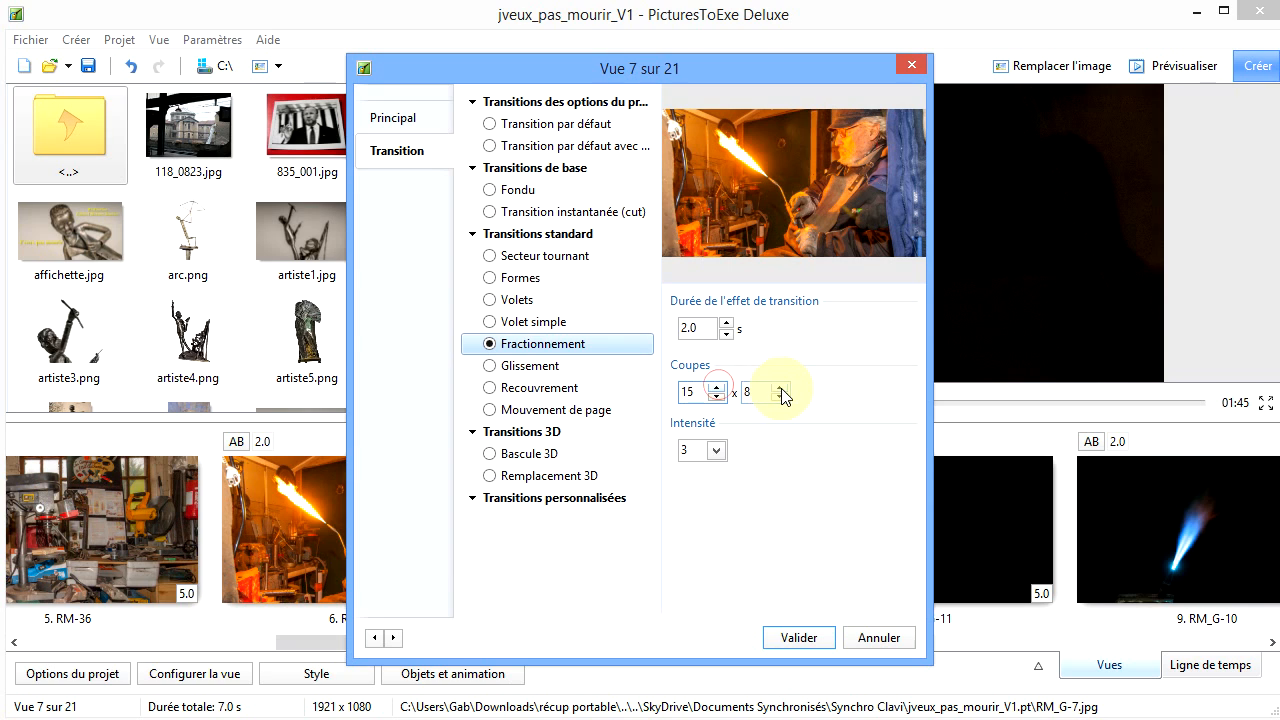
pyautogui.click(781, 387)
pyautogui.click(781, 387)
pyautogui.click(781, 387)
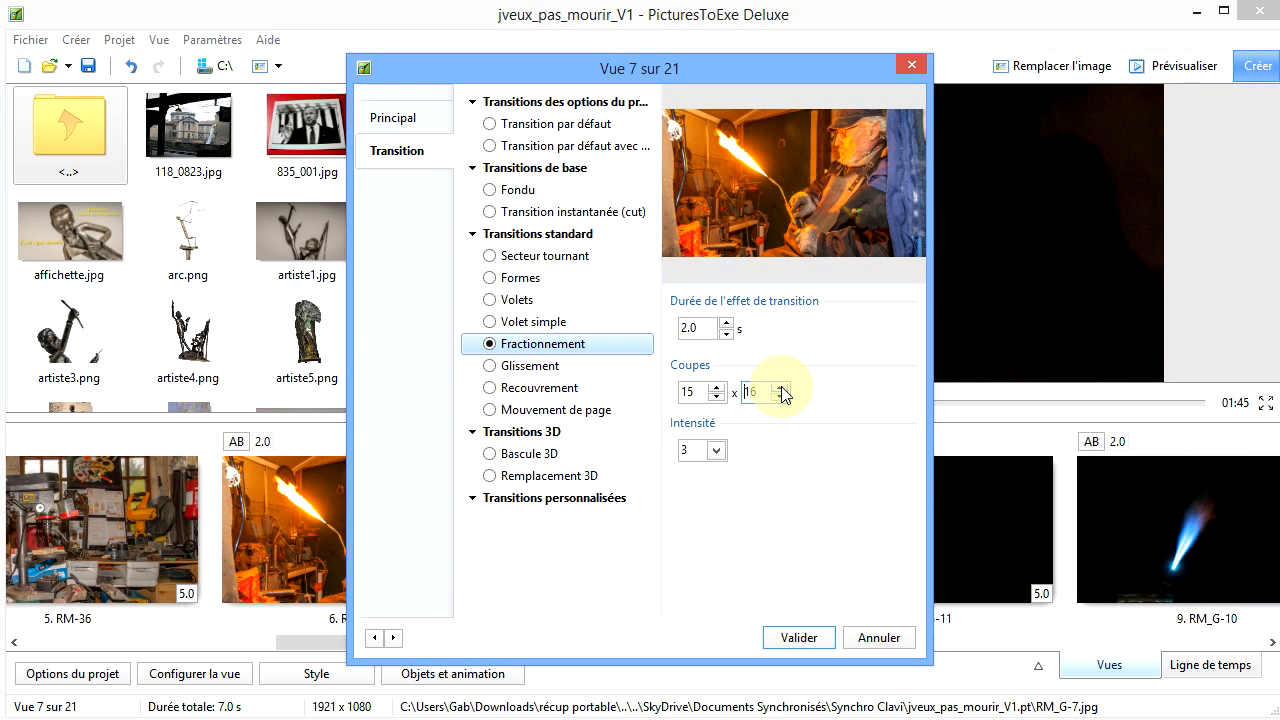
pyautogui.click(781, 387)
pyautogui.click(781, 387)
pyautogui.click(781, 387)
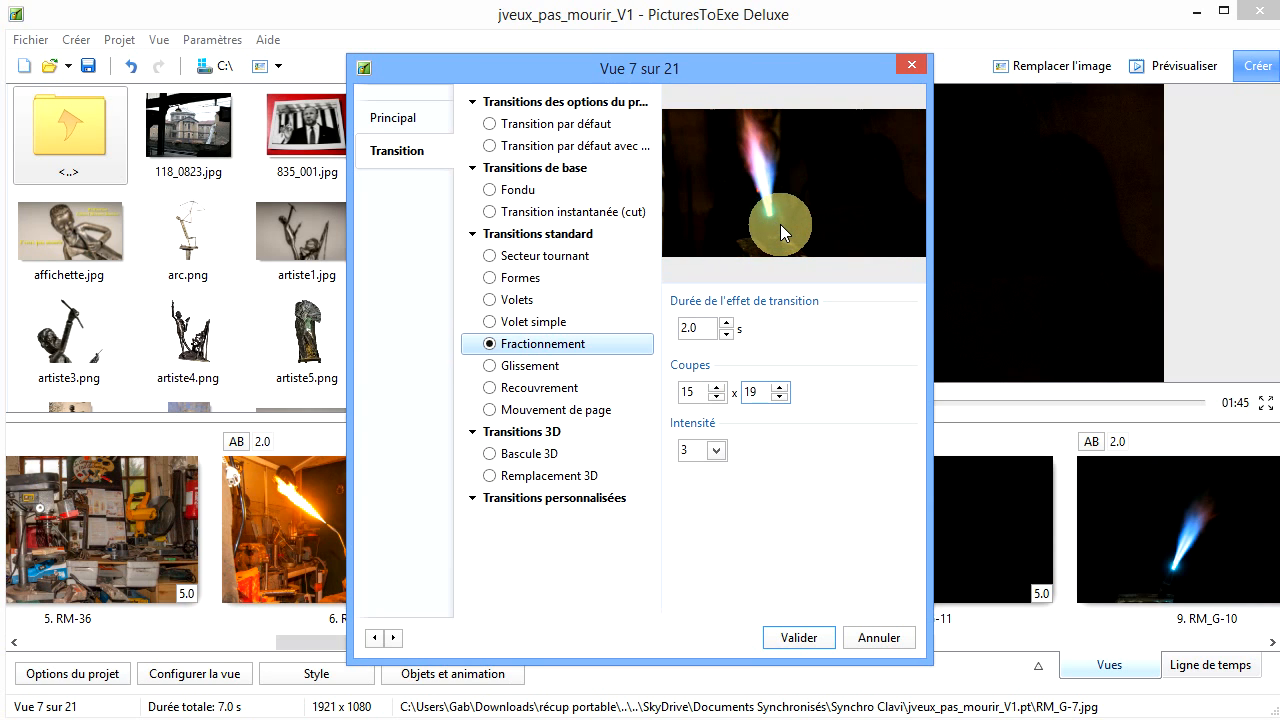
# Try a Fractionnement intensity of 23, set the transition duration to 5.5 s and raise the intensity to 68.
pyautogui.click(718, 450)
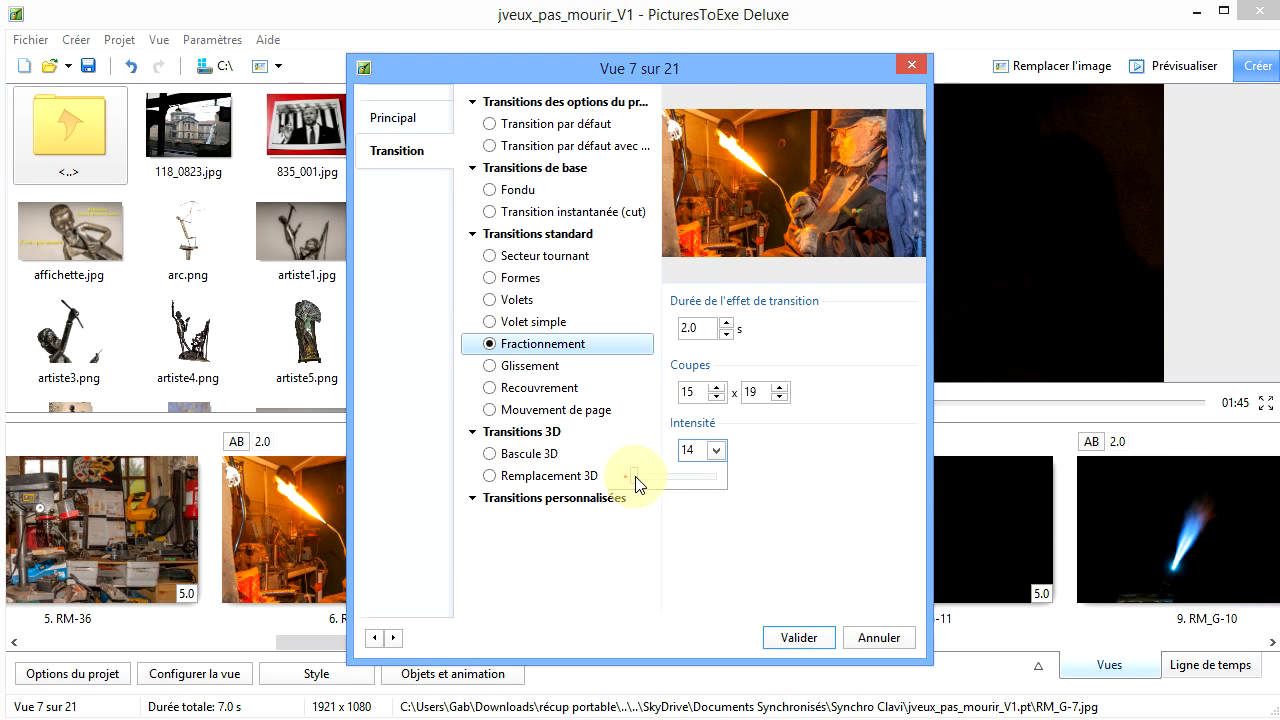
pyautogui.moveTo(636, 477); pyautogui.dragTo(642, 478)
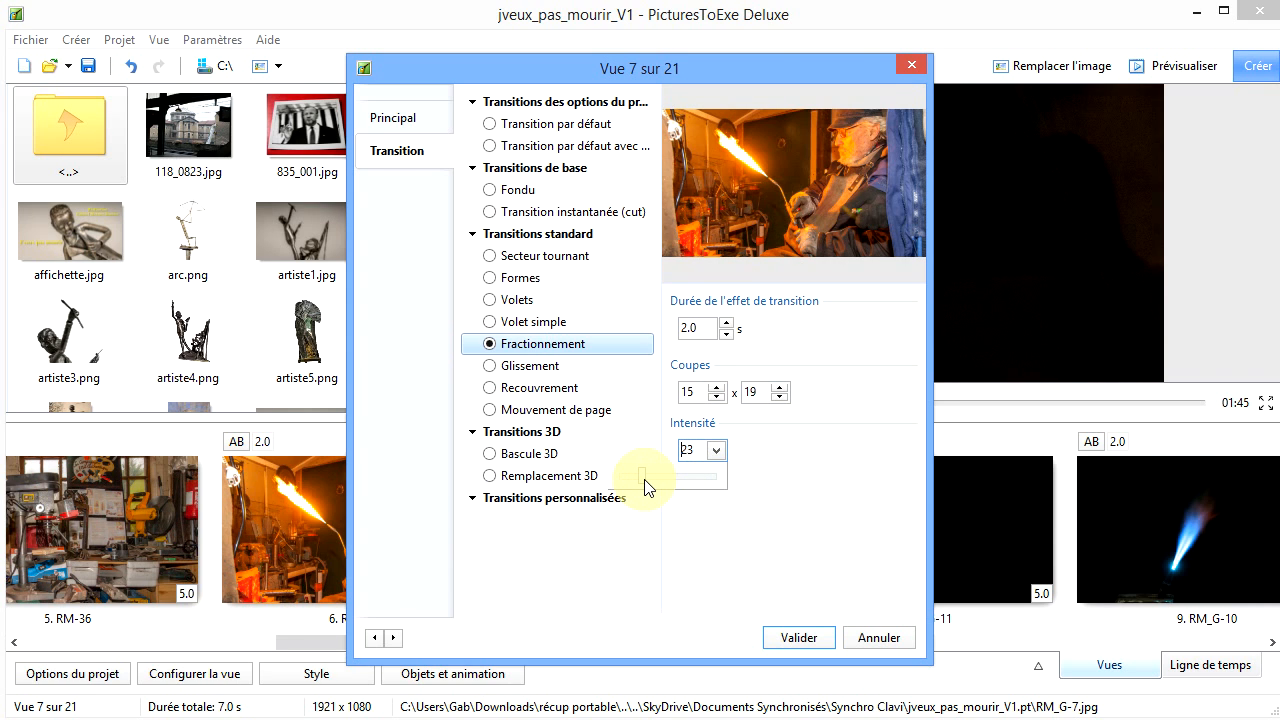
pyautogui.click(727, 322)
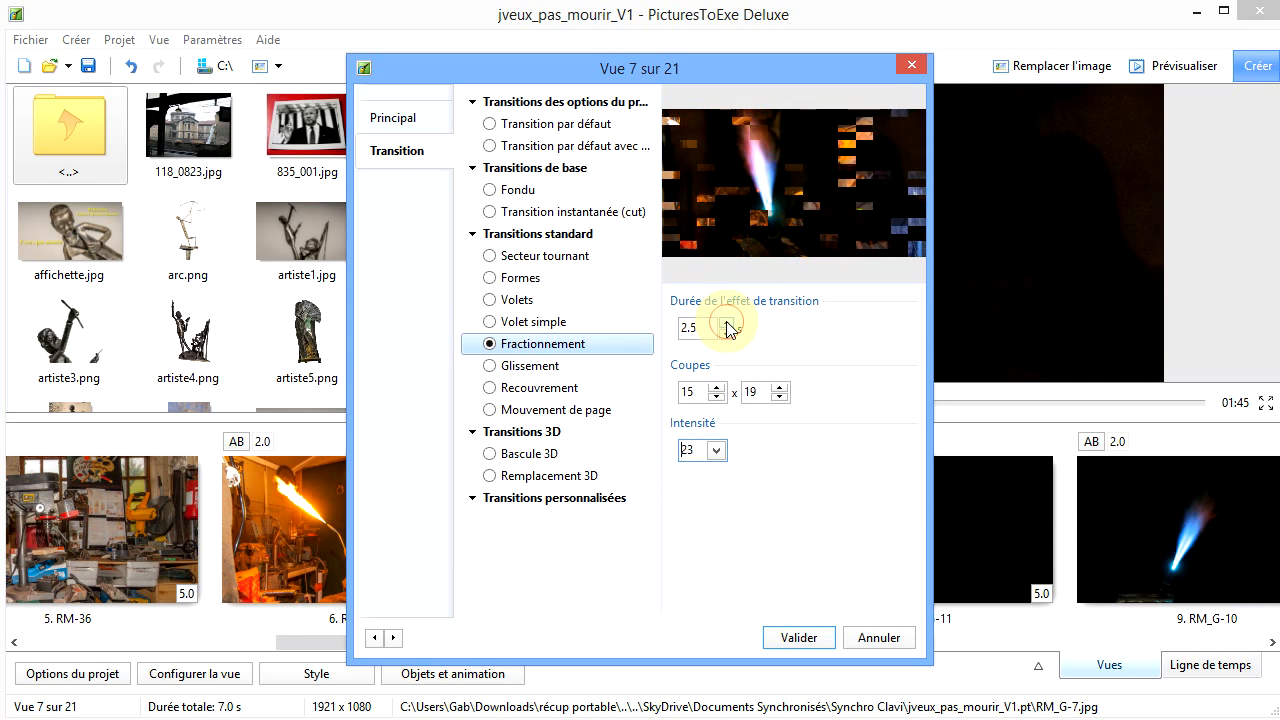
pyautogui.click(727, 322)
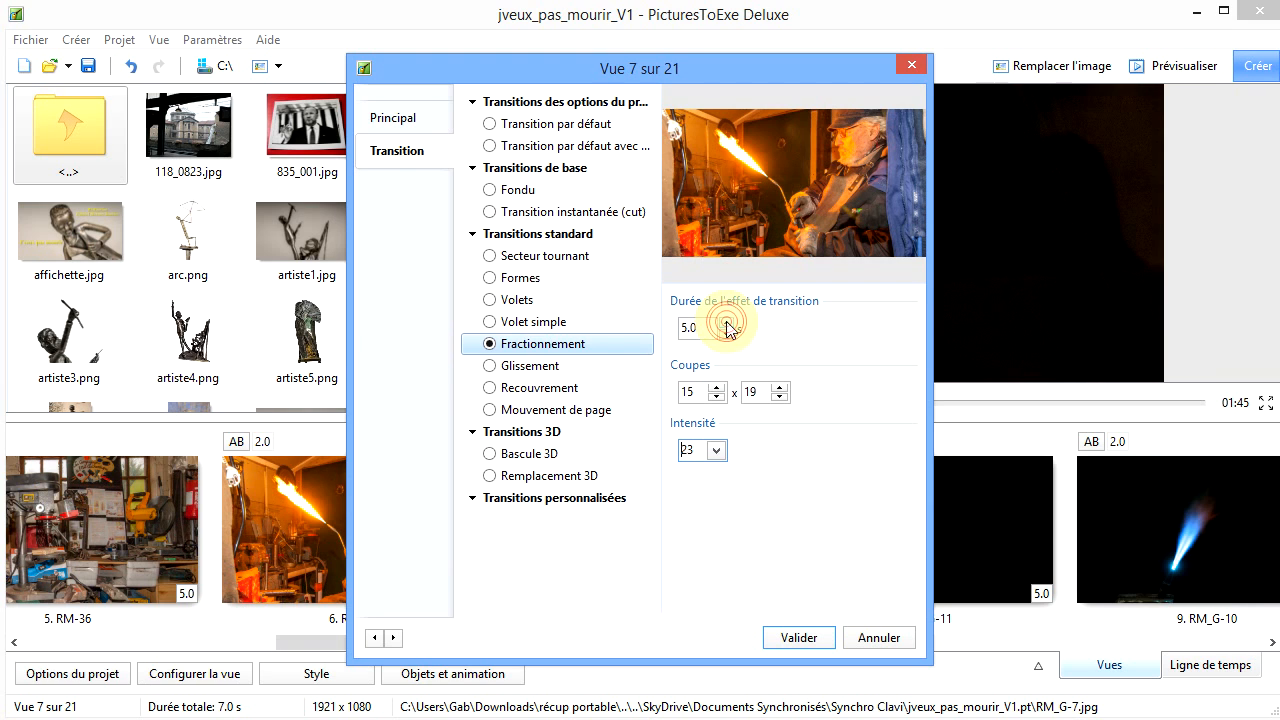
pyautogui.click(716, 450)
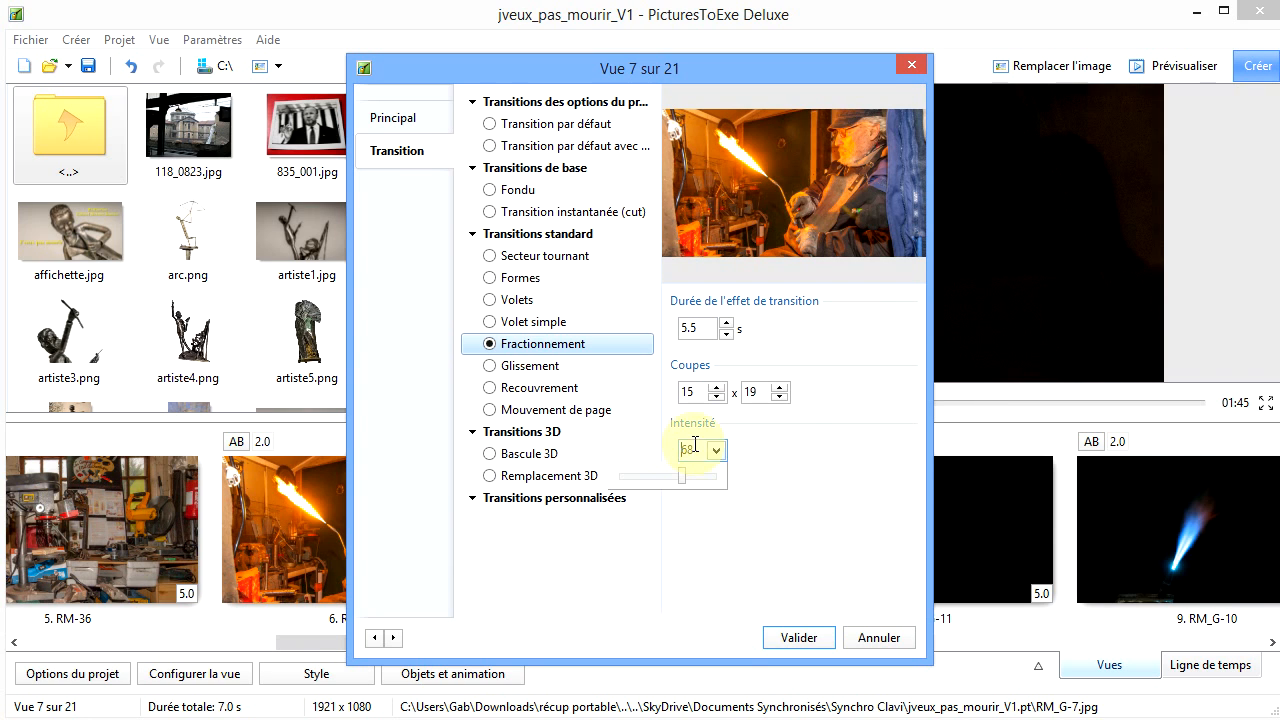
# Try the Glissement transition on view 7 with the upward and downward directions.
pyautogui.click(492, 368)
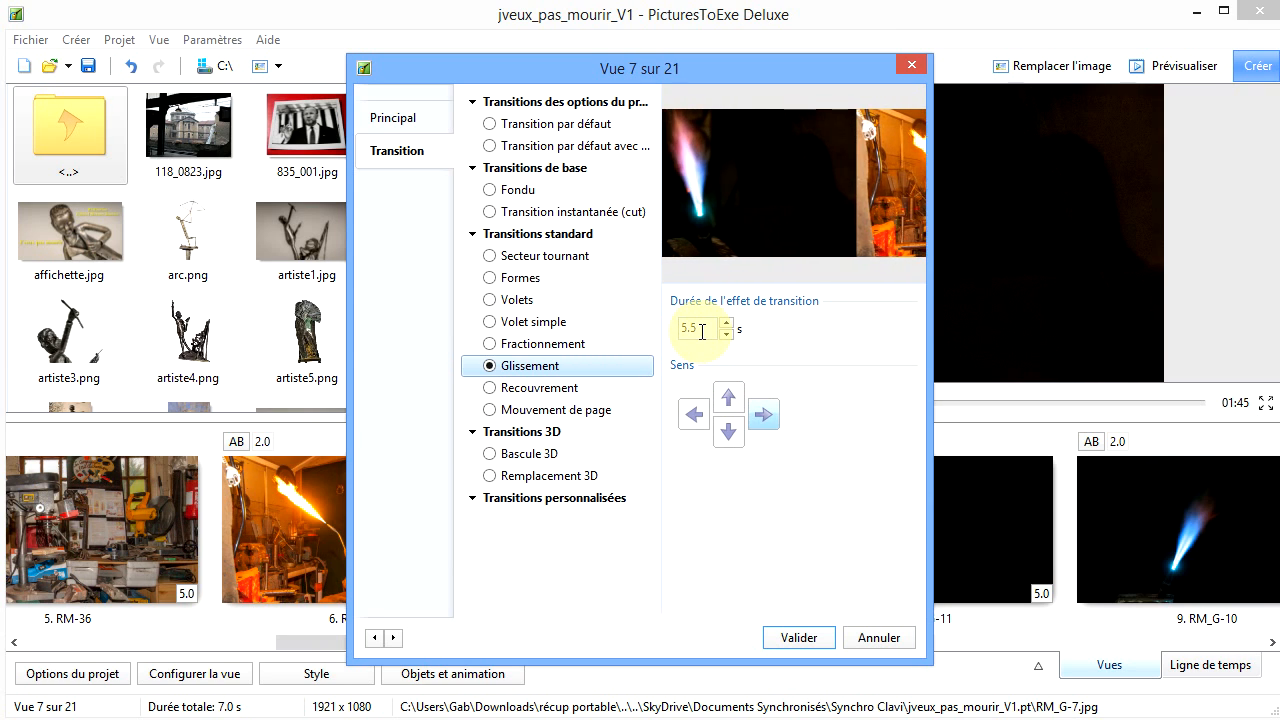
pyautogui.click(729, 400)
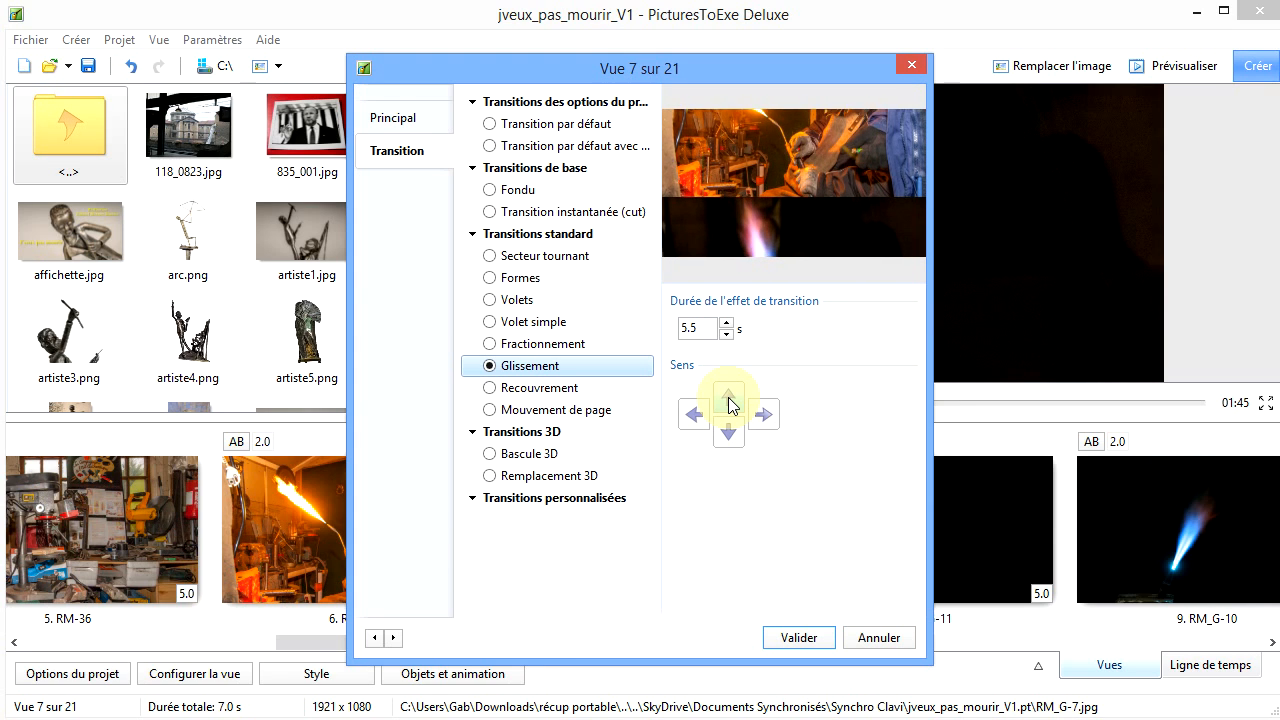
pyautogui.click(729, 436)
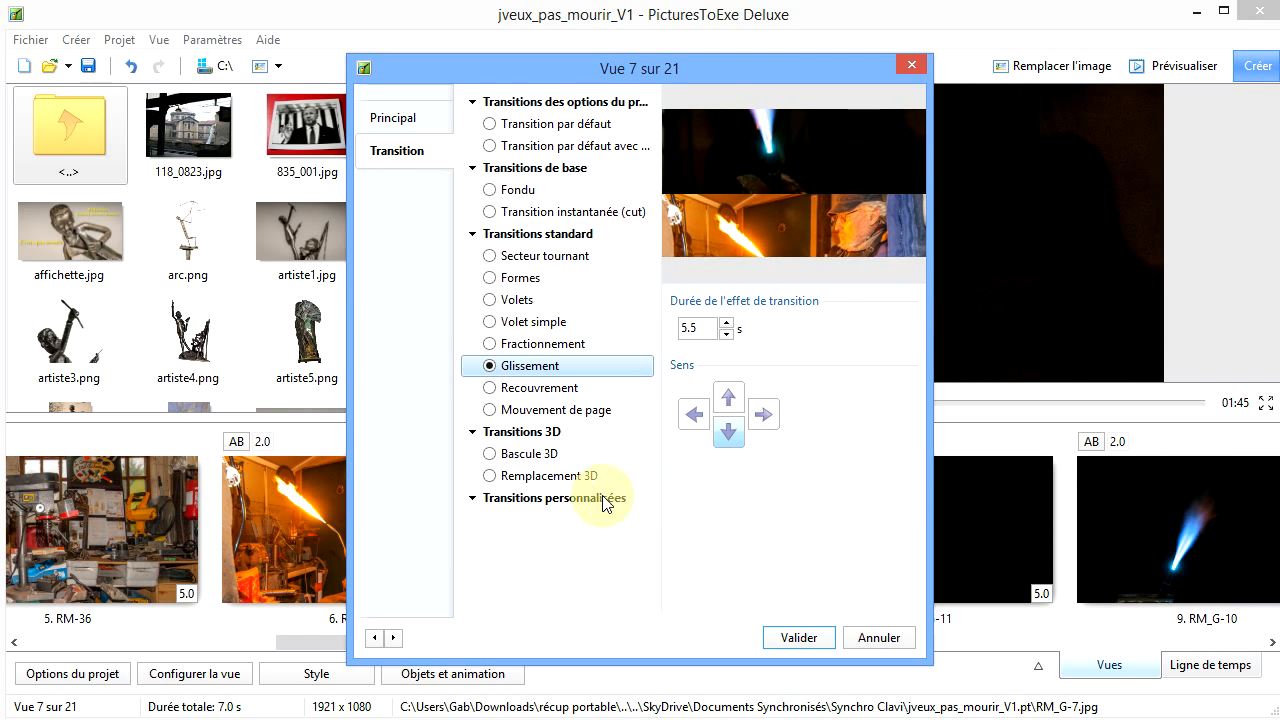
# Switch view 7's transition to Recouvrement, try the upward direction and set it back to rightward.
pyautogui.click(492, 390)
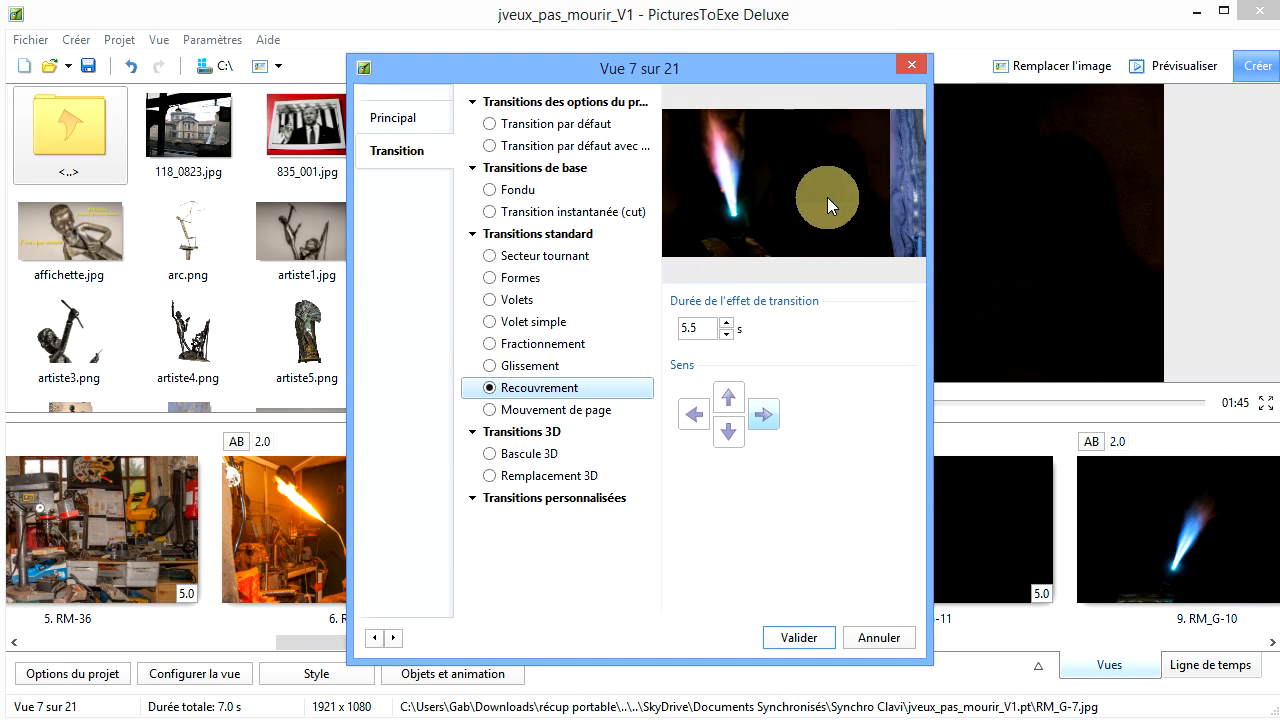
pyautogui.click(729, 398)
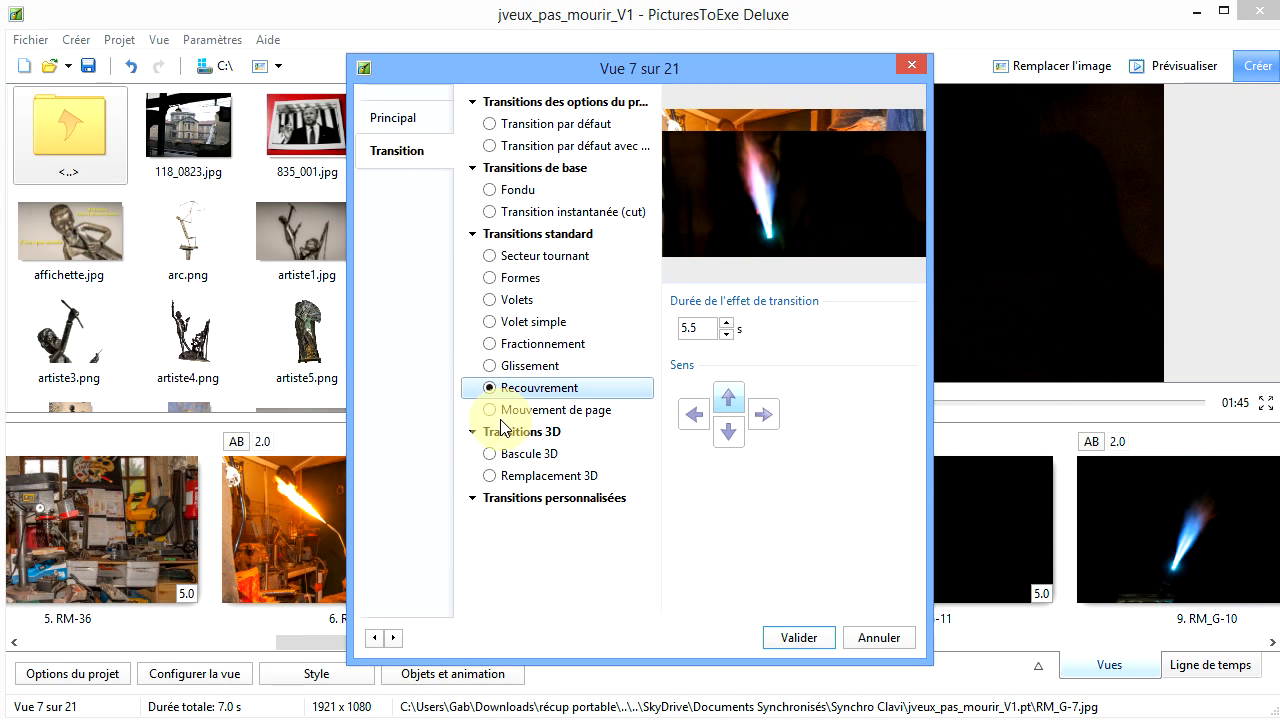
pyautogui.click(763, 413)
pyautogui.click(951, 29)
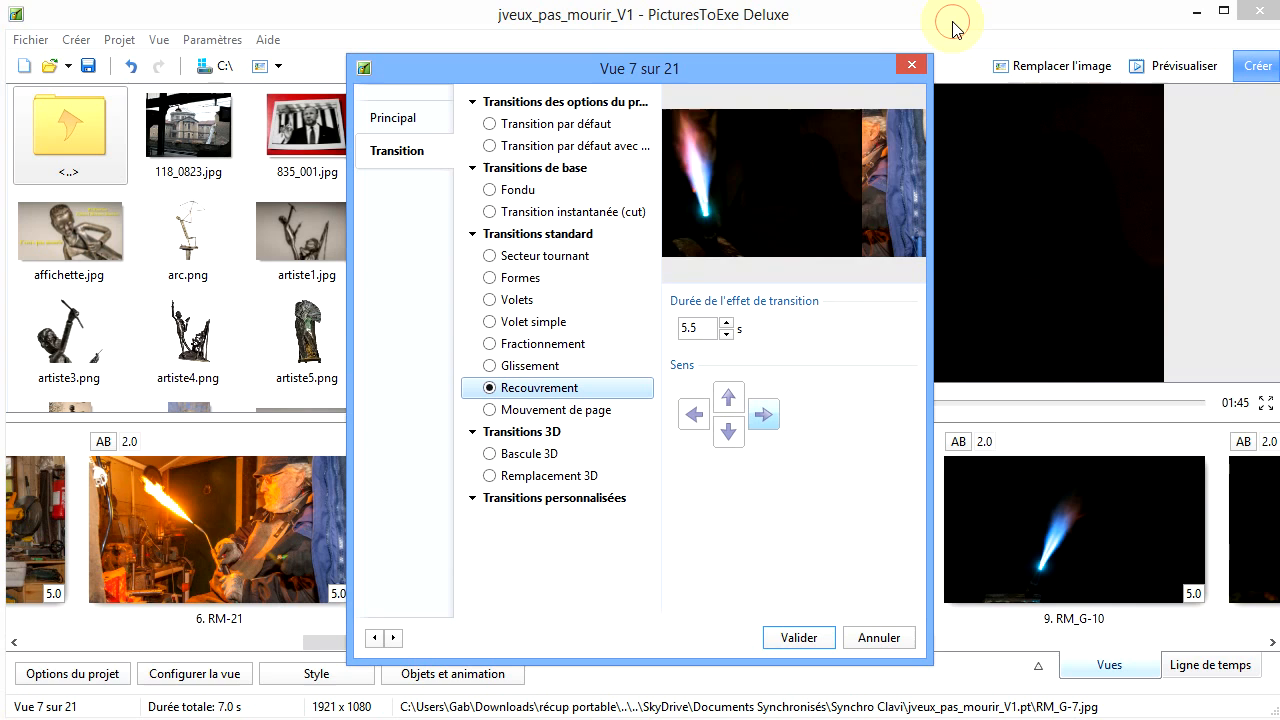